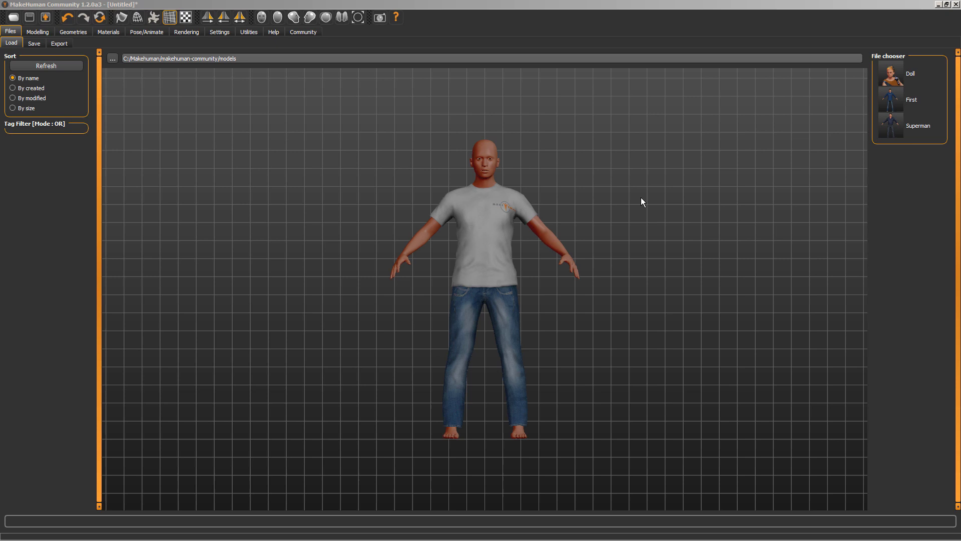
Orbit and zoom around the default MakeHuman character, including a close look at its face.
left_click(693, 244)
mouse_move(692, 240)
left_mouse_down()
mouse_move(629, 250)
mouse_move(697, 253)
left_mouse_up()
right_click_drag(689, 255, 708, 249)
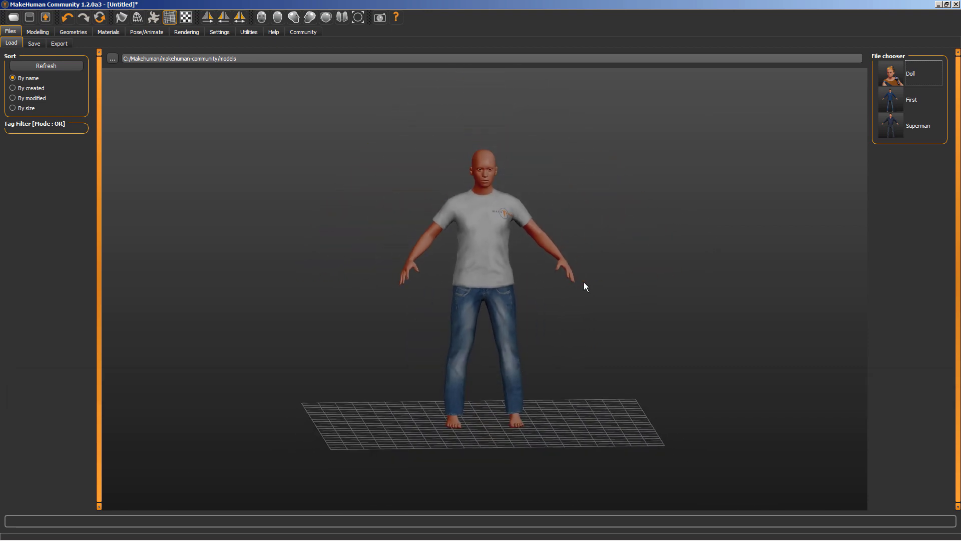
right_click_drag(583, 283, 634, 278)
right_click_drag(569, 284, 596, 353)
middle_click_drag(597, 353, 433, 325)
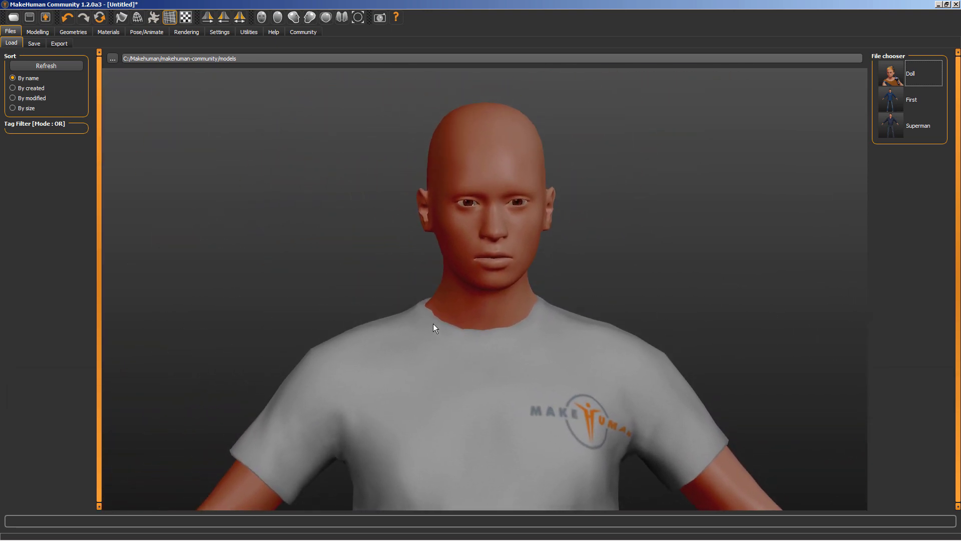
right_click_drag(519, 339, 512, 223)
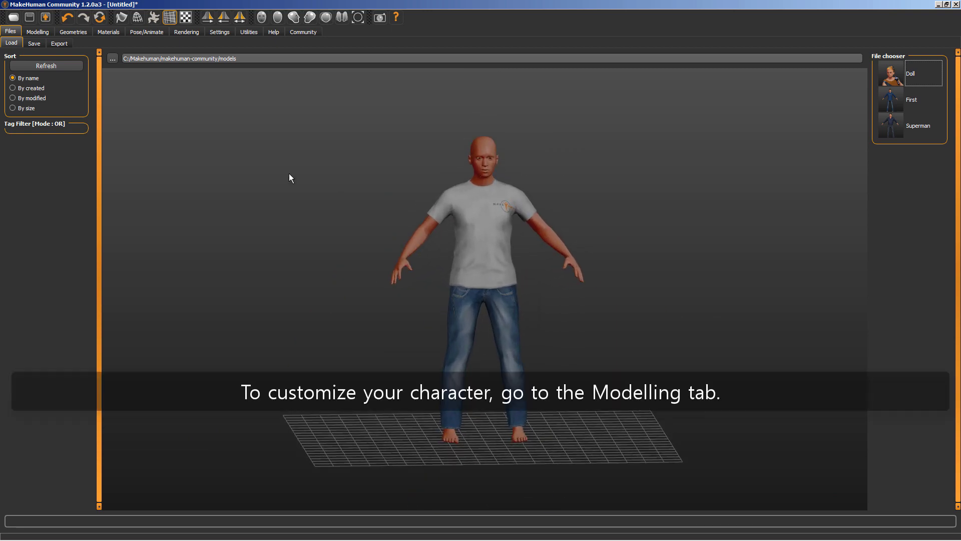
Set the macro sliders to male, young adult age, and about 75% Caucasian.
left_click(43, 33)
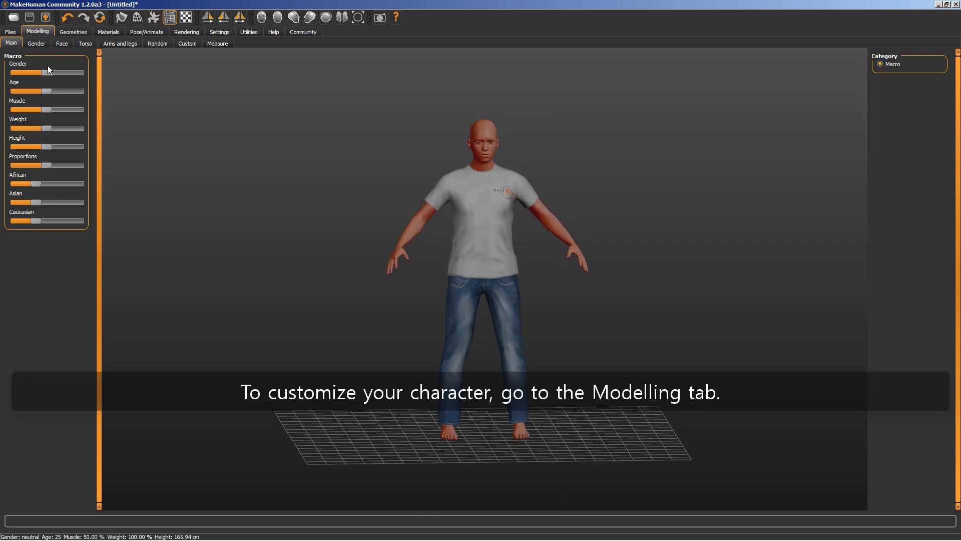
left_click_drag(47, 73, 158, 79)
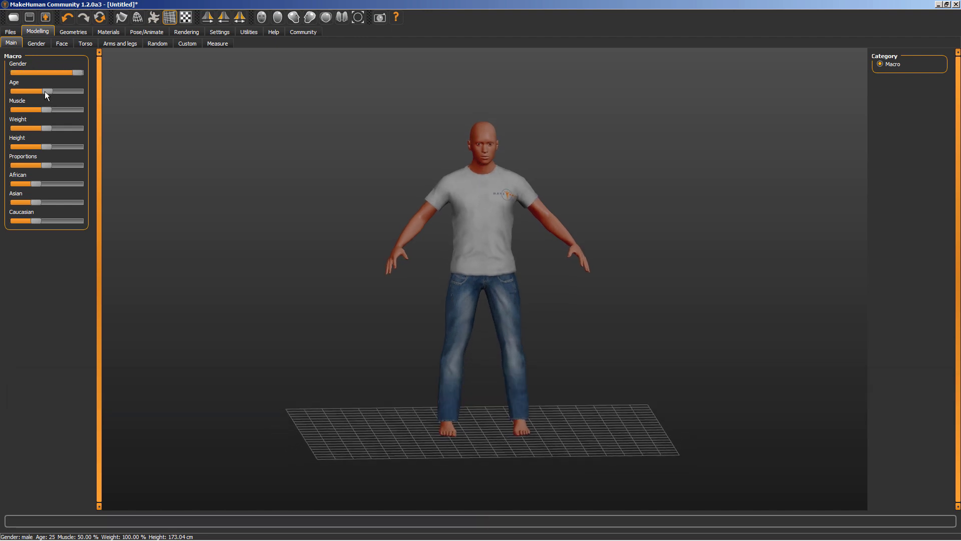
left_click_drag(44, 91, 100, 204)
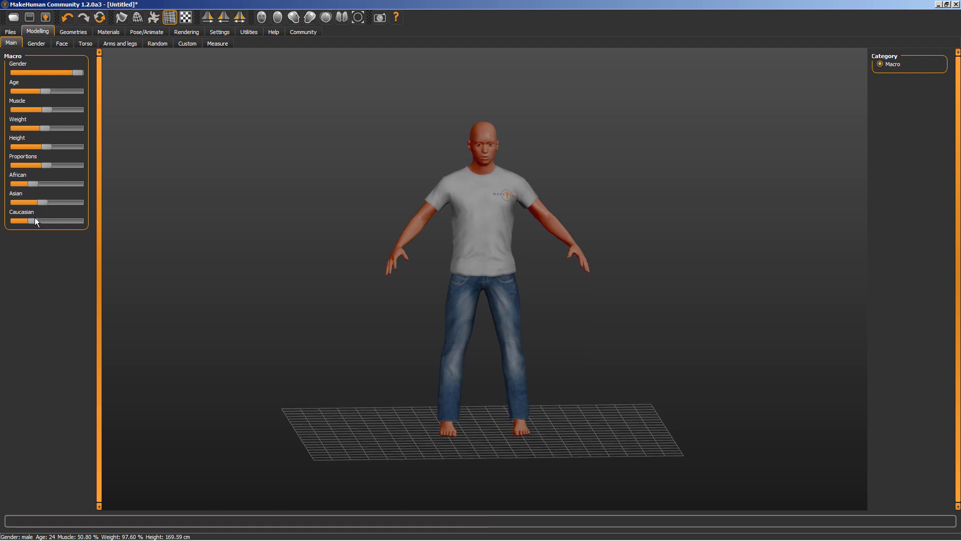
mouse_move(35, 217)
left_mouse_down()
mouse_move(95, 220)
mouse_move(9, 221)
mouse_move(99, 219)
mouse_move(40, 231)
left_mouse_up()
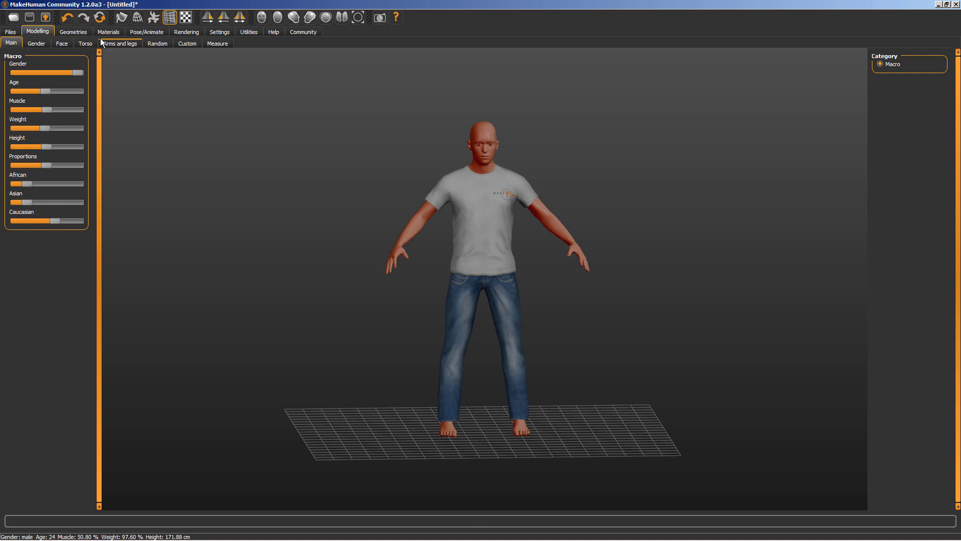
Make the face slightly younger with more head fat, and reduce the torso depth a little.
left_click(44, 44)
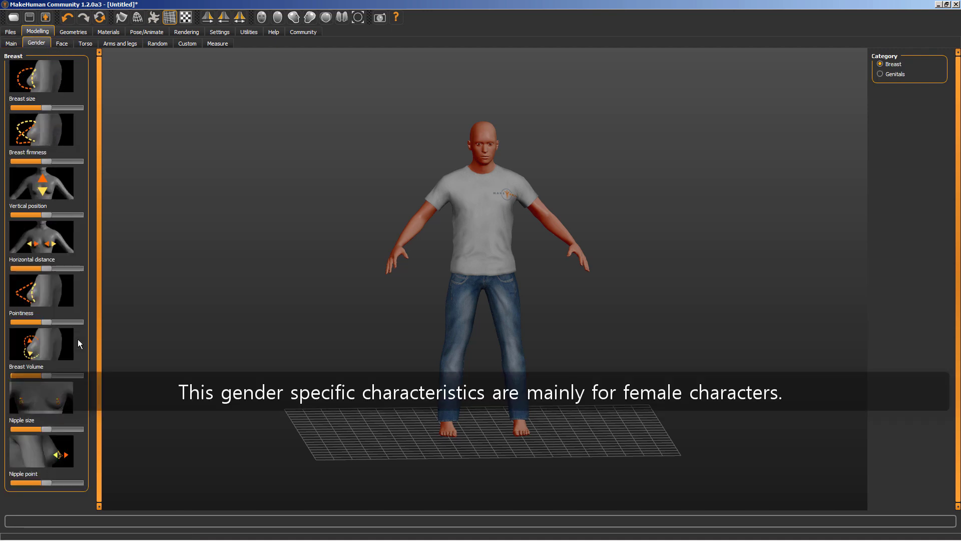
left_click(62, 43)
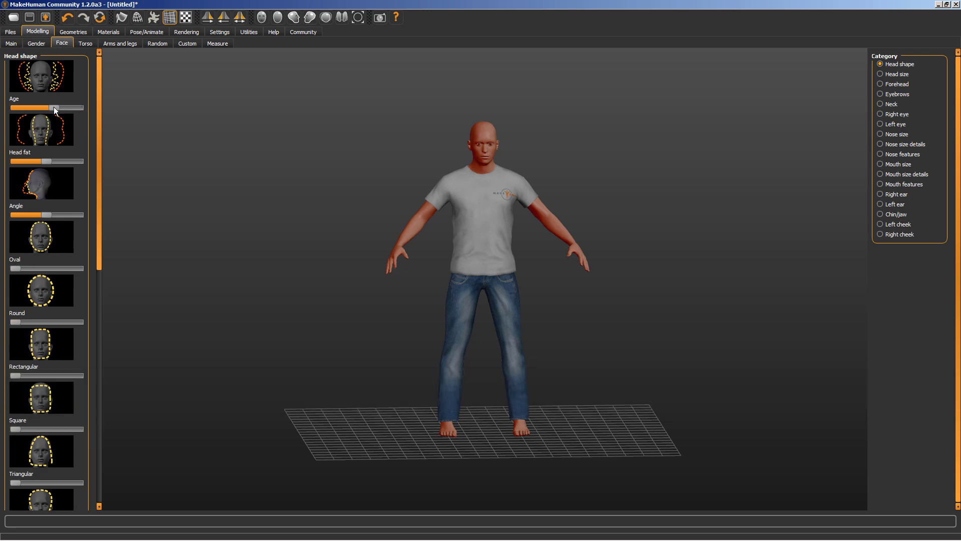
left_click_drag(55, 110, 51, 111)
mouse_move(46, 159)
left_mouse_down()
mouse_move(71, 160)
mouse_move(44, 160)
left_mouse_up()
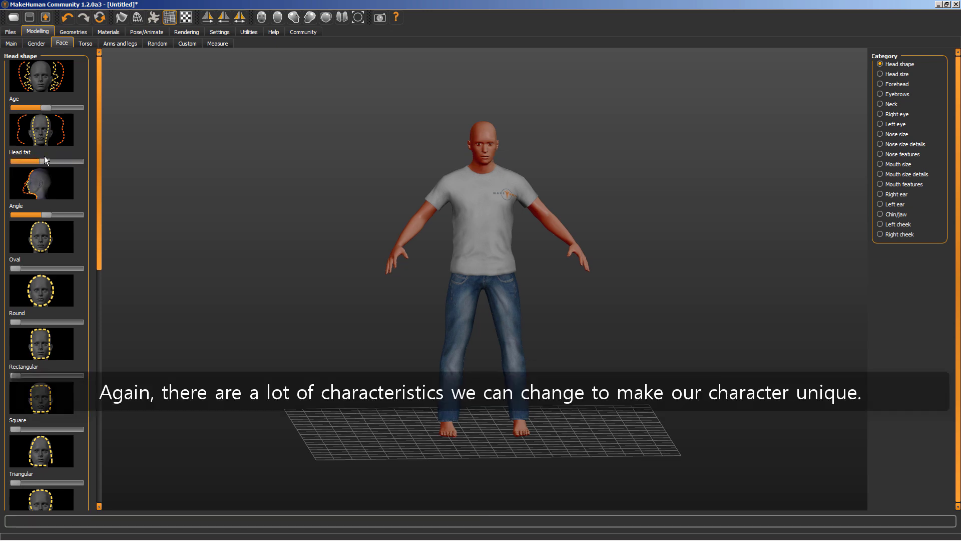
left_click(86, 44)
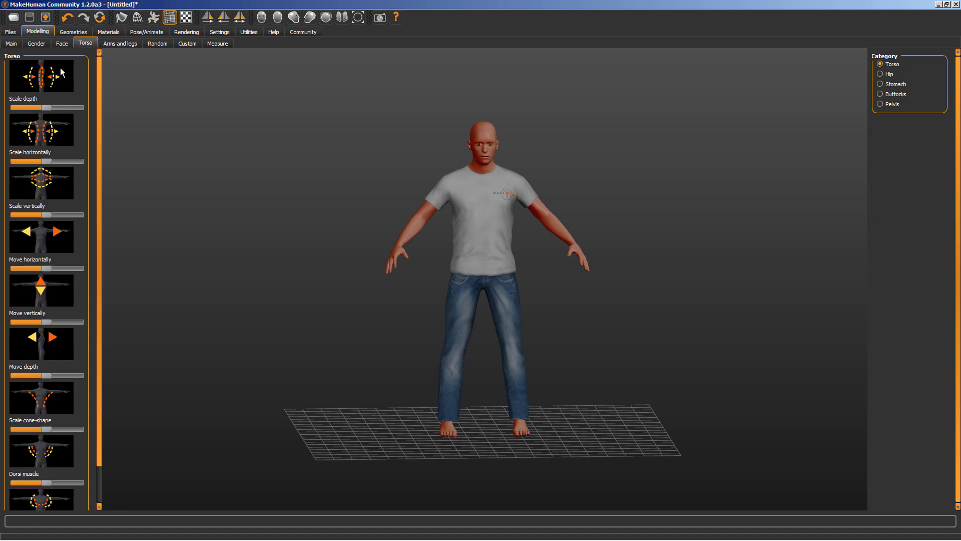
left_click_drag(47, 107, 43, 107)
Dress the character in Male casualsuit01 and switch the shoes to black Shoes03.
left_click(83, 32)
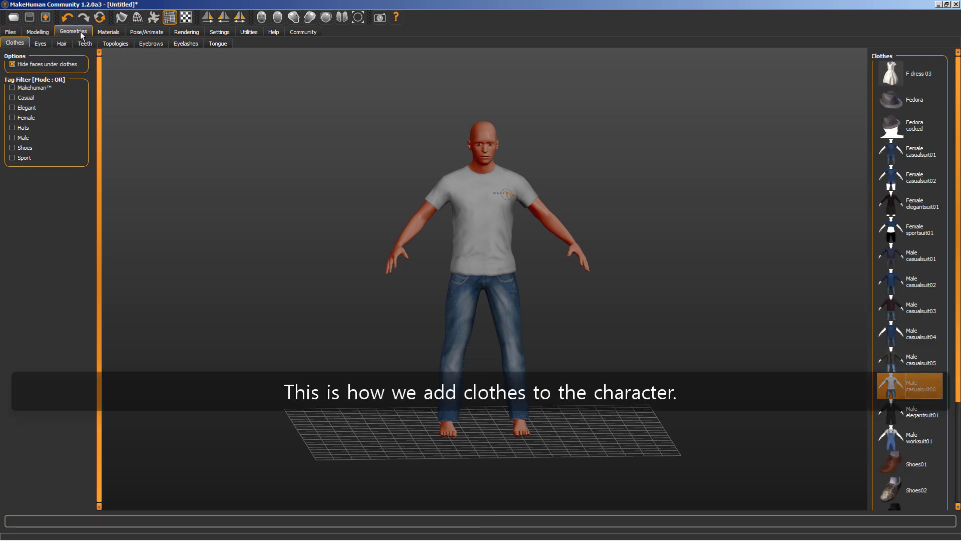
left_click(924, 154)
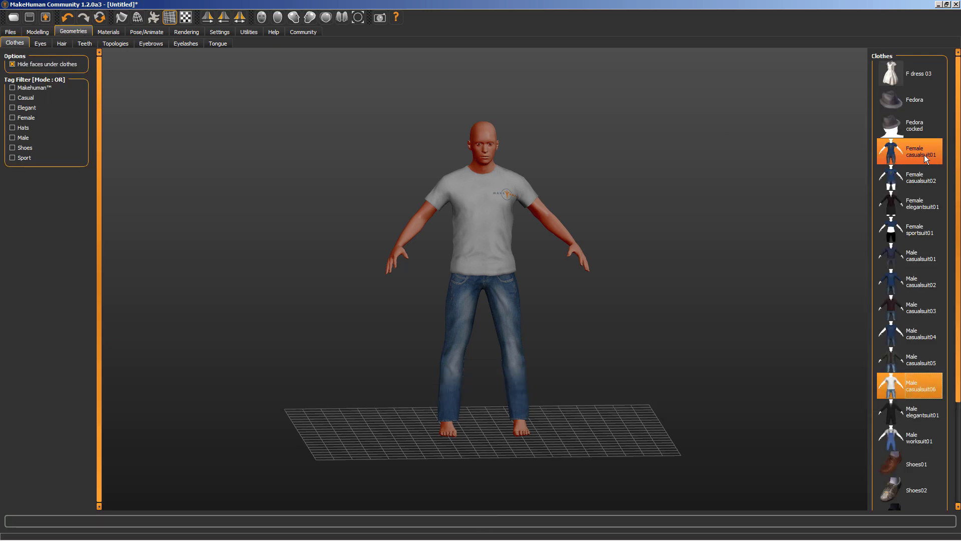
left_click(923, 253)
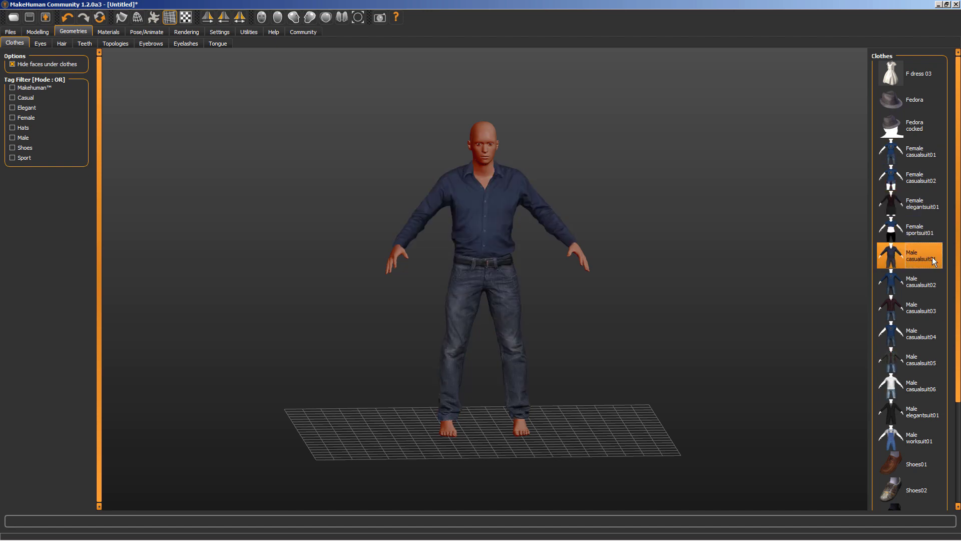
left_click(916, 464)
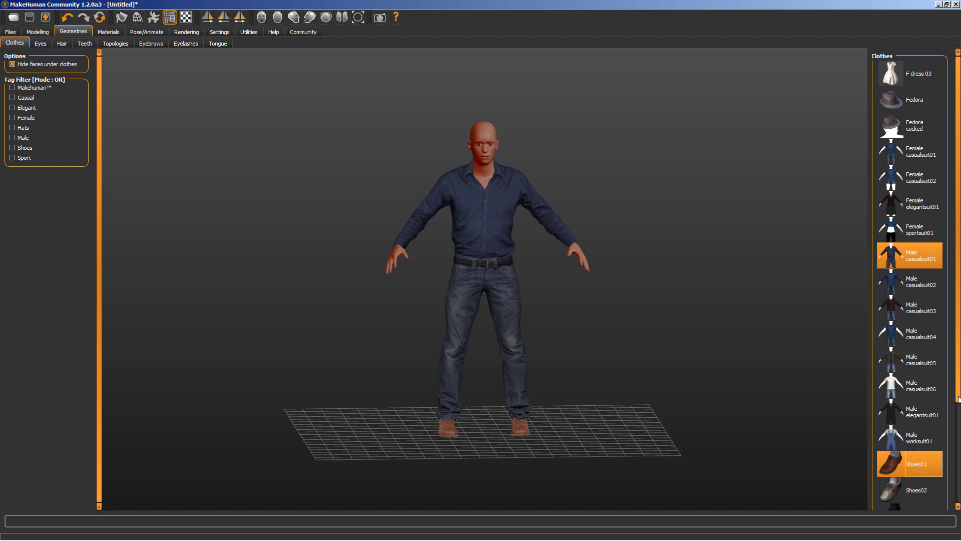
scroll(957, 399, "down", 1)
scroll(916, 439, "down", 2)
left_click(916, 439)
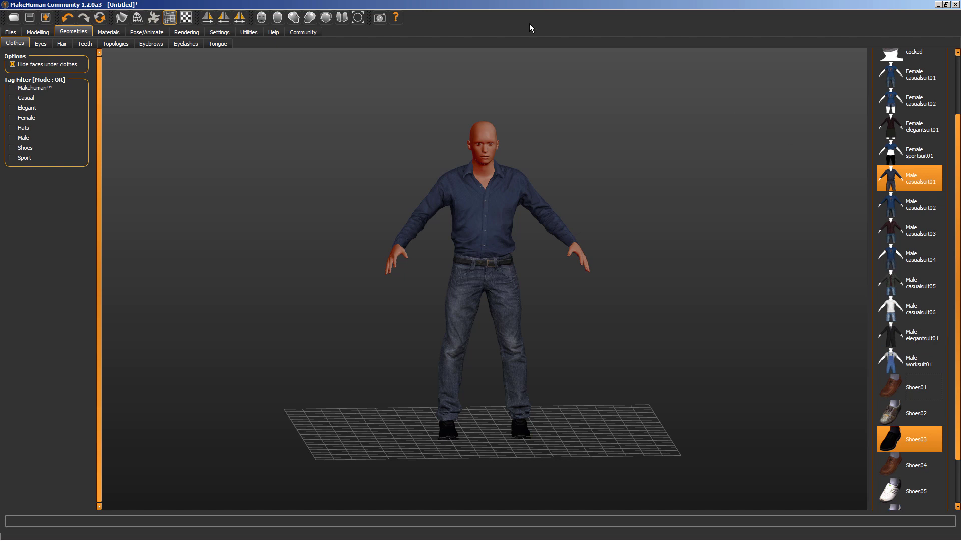
Give the character Short01 hair and Teeth base teeth.
left_click(38, 44)
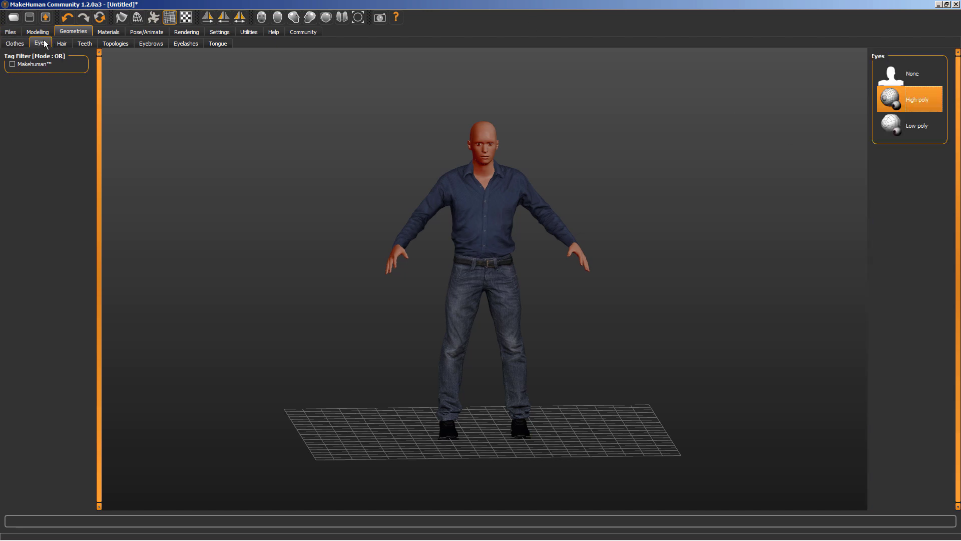
left_click(62, 44)
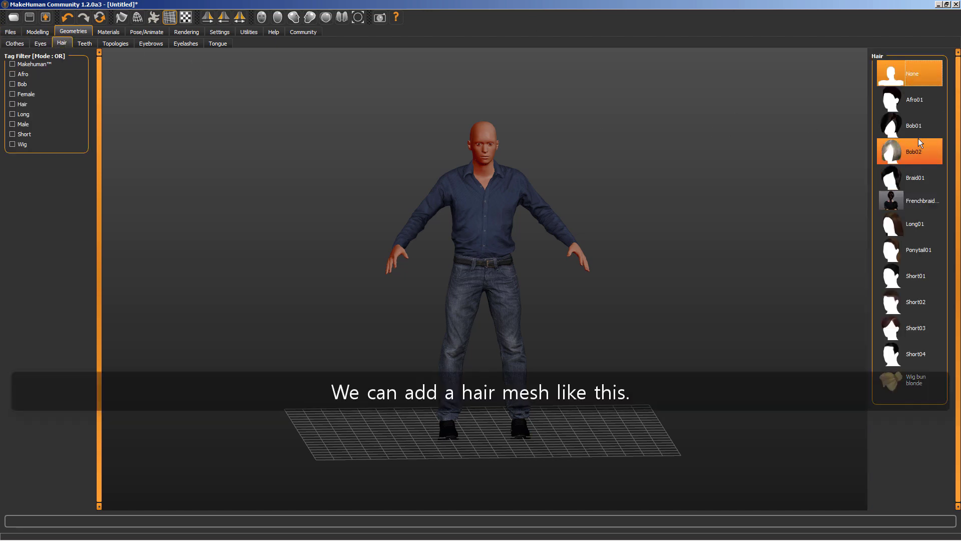
left_click(917, 281)
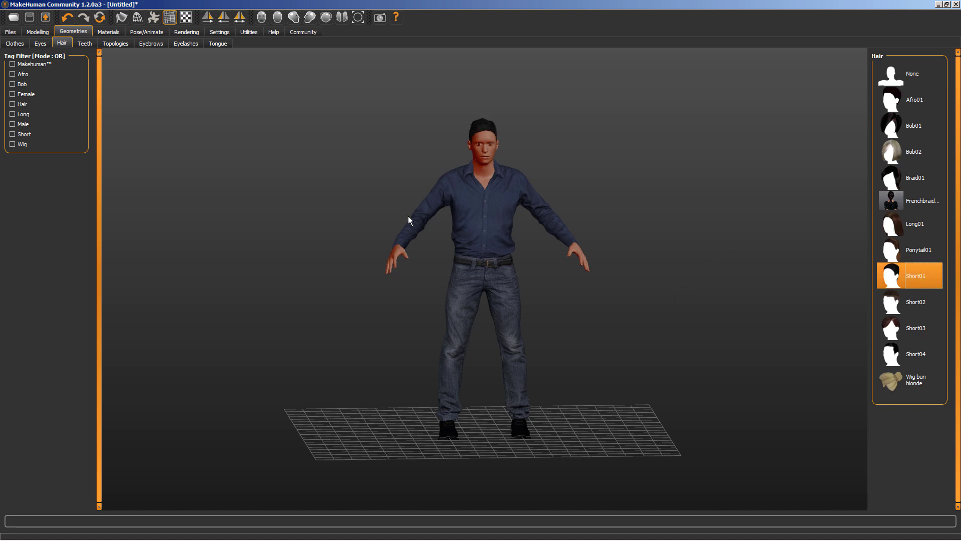
left_click(79, 46)
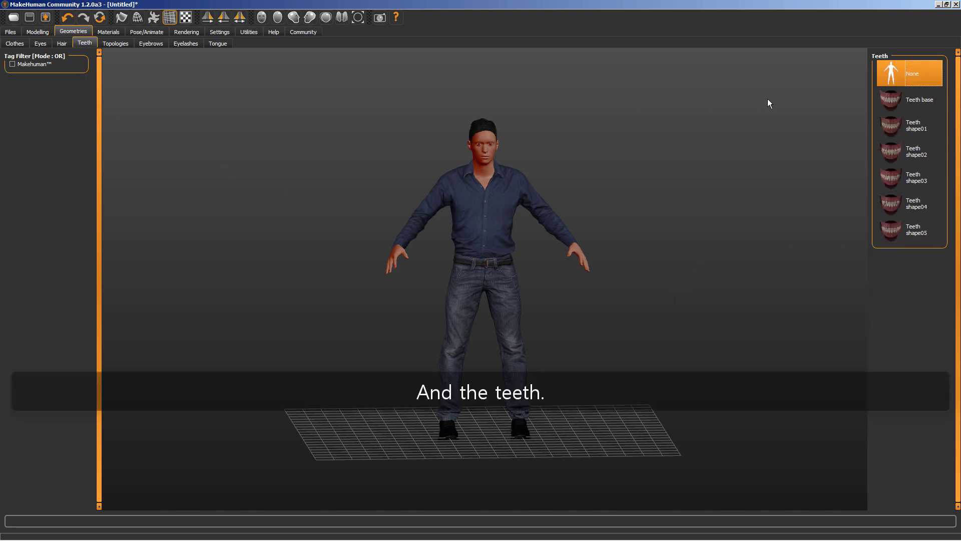
left_click(905, 94)
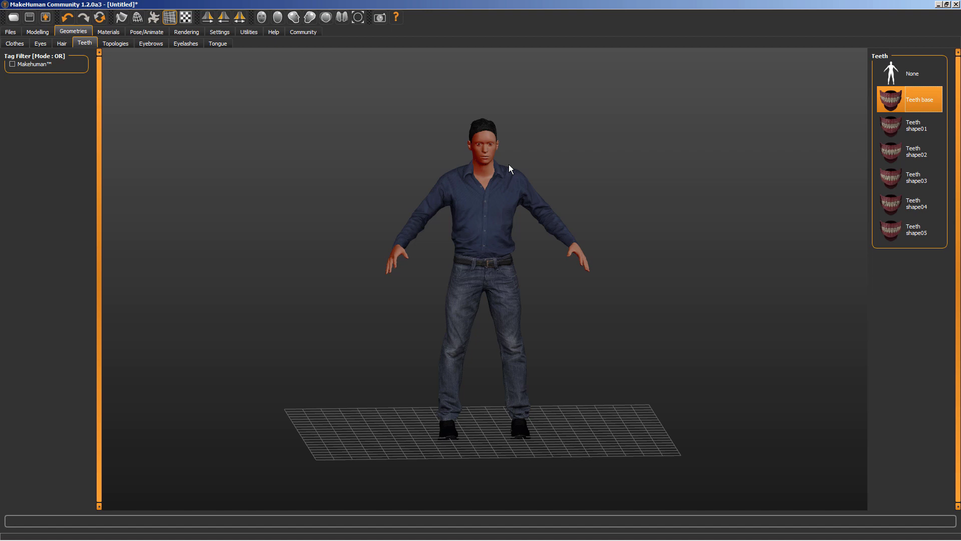
Try the Proxy741 and Male1591 topologies, revert to None, and add Eyebrow001 eyebrows.
left_click(117, 44)
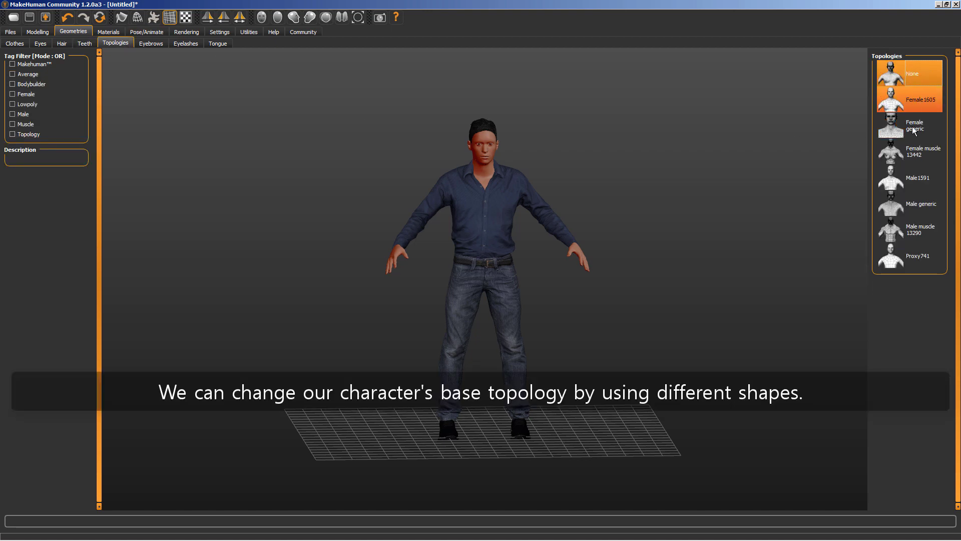
left_click(925, 255)
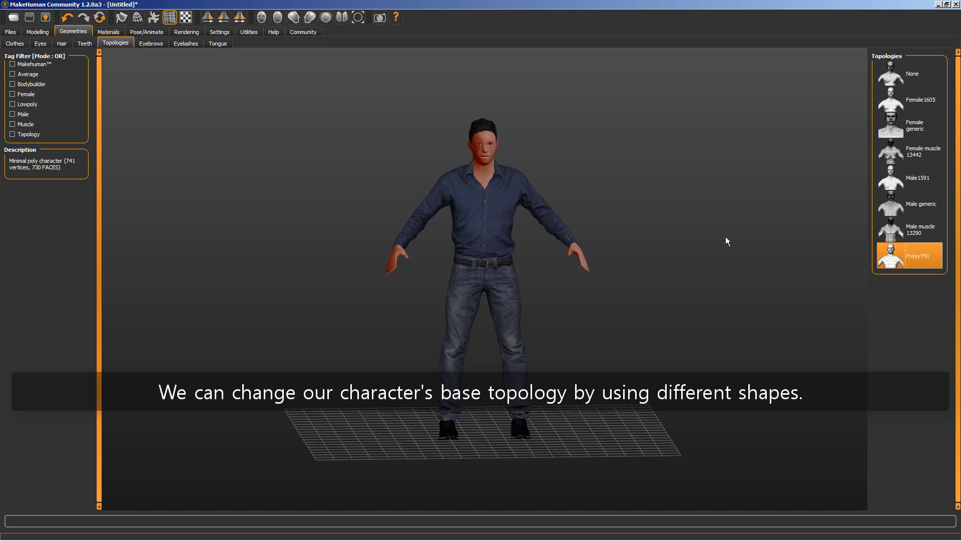
left_click(922, 188)
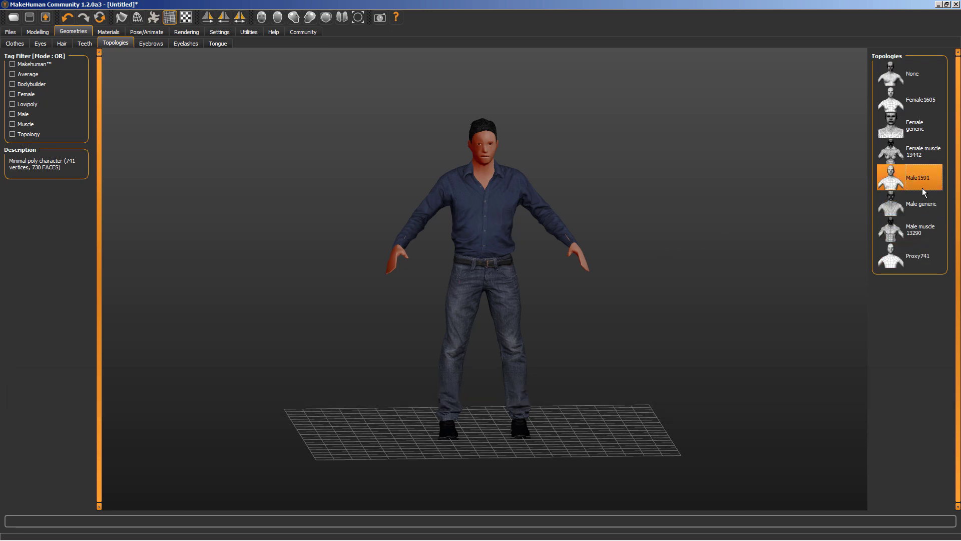
left_click(910, 79)
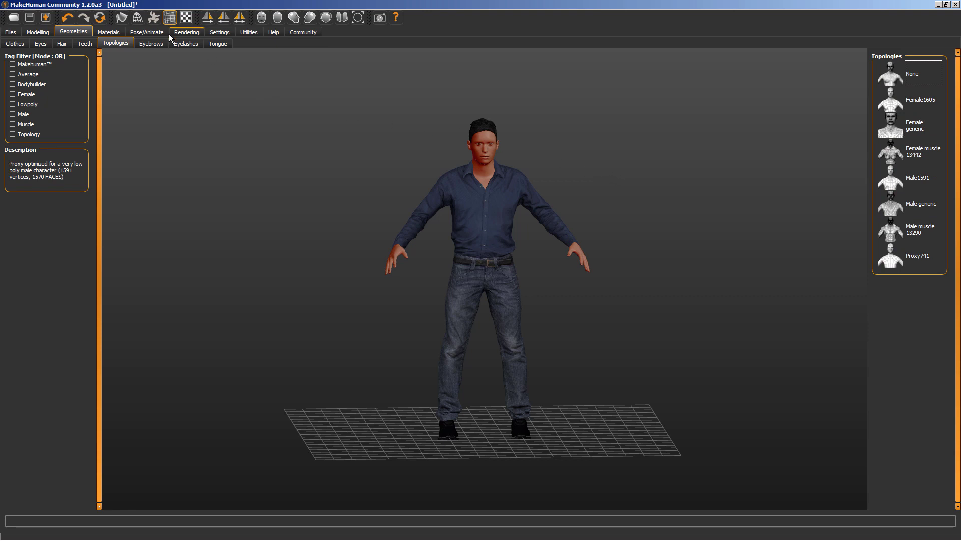
left_click(144, 45)
left_click(927, 108)
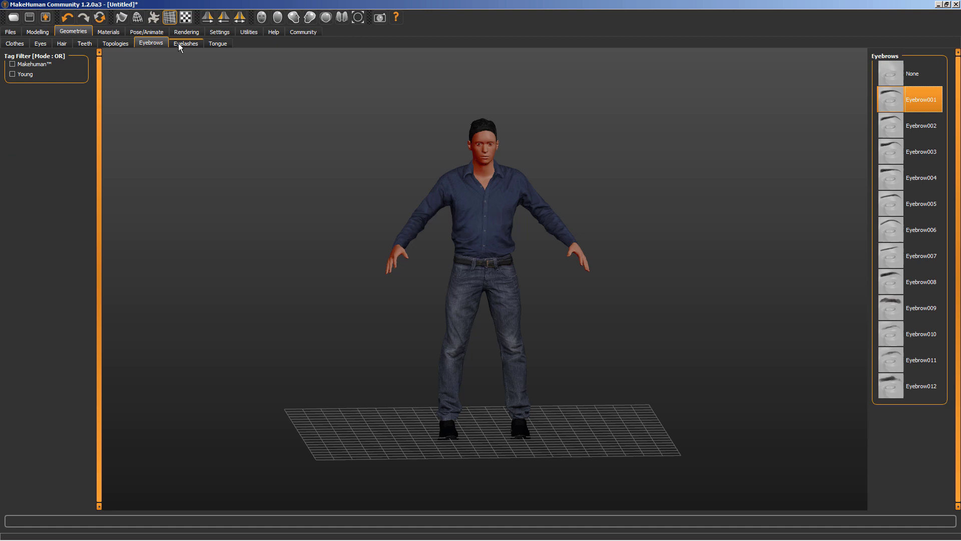
Apply the Young caucasian male skin from the Skin/Material list and view it sideways.
left_click(109, 31)
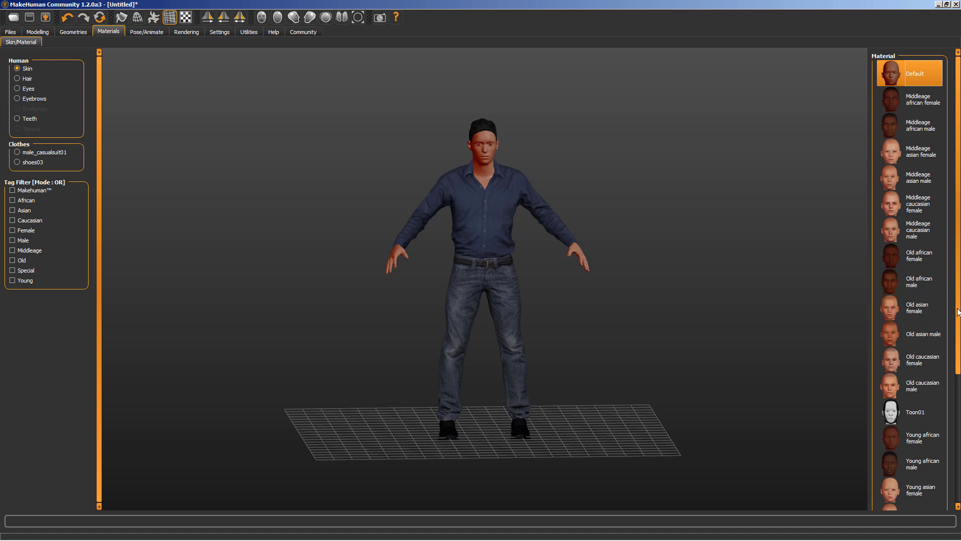
left_click_drag(957, 313, 957, 438)
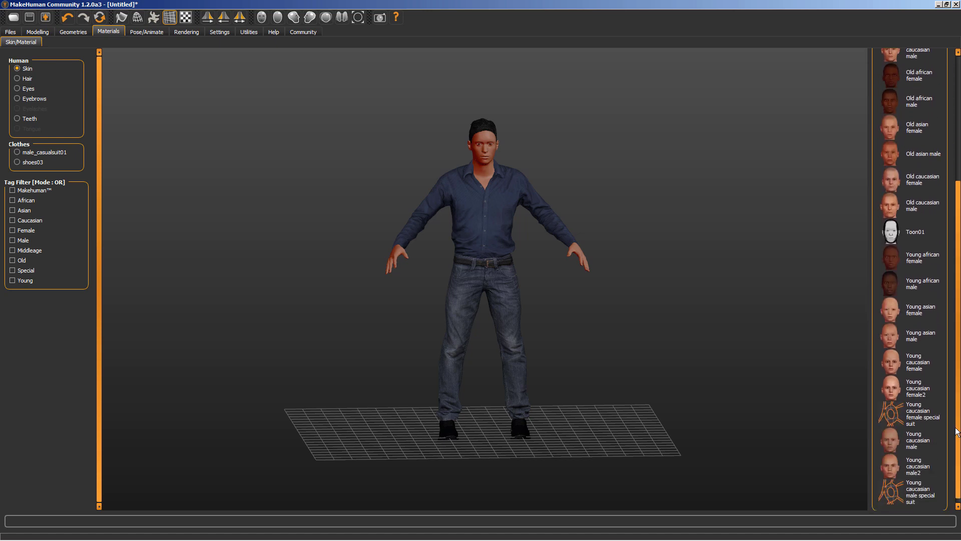
left_click(920, 434)
left_click_drag(704, 308, 682, 330)
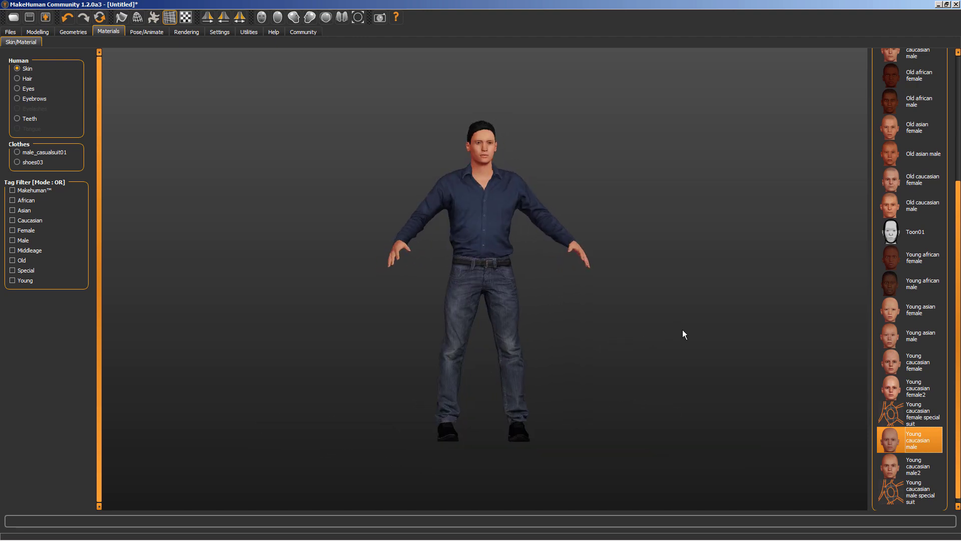
Rig the model with the 53-bone Game engine skeleton preset.
left_click(145, 33)
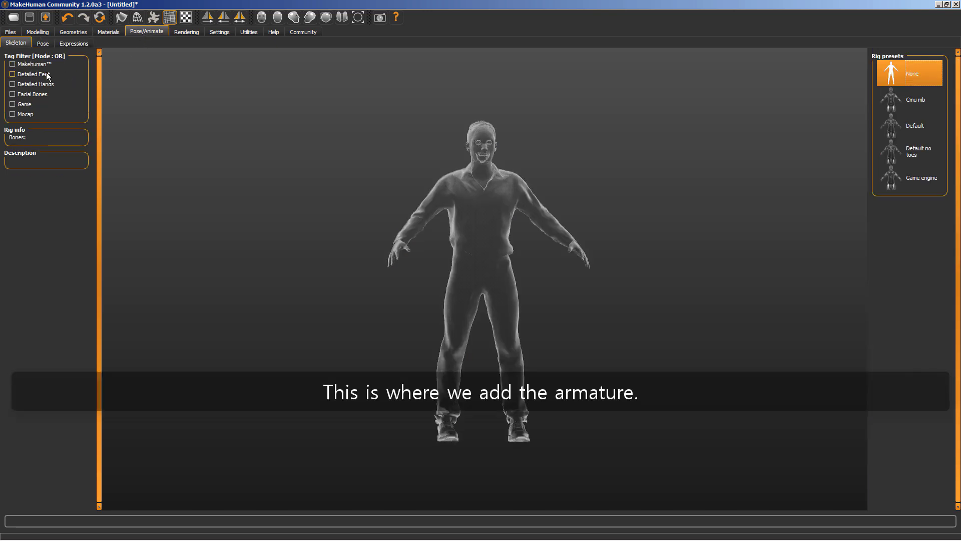
left_click(886, 177)
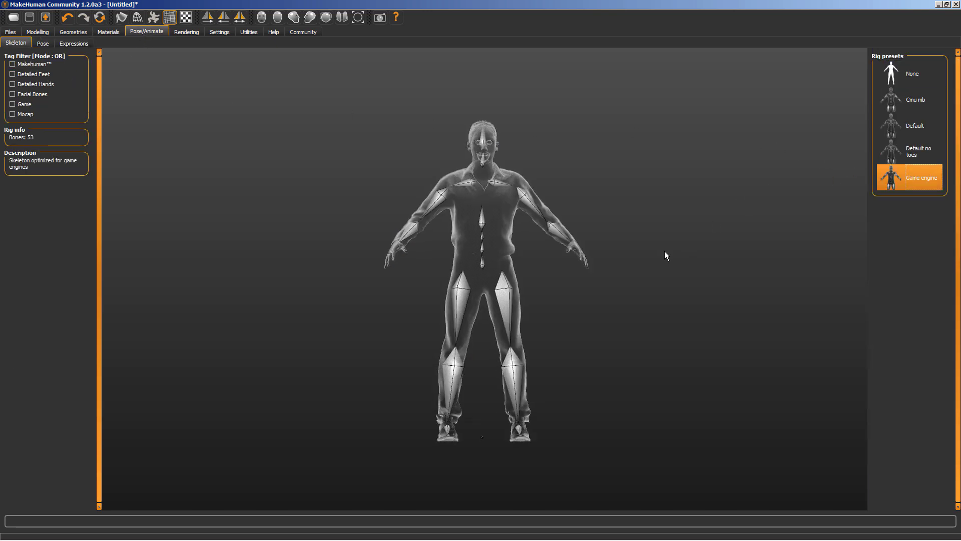
mouse_move(664, 250)
left_mouse_down()
mouse_move(479, 250)
mouse_move(462, 260)
mouse_move(692, 266)
mouse_move(657, 265)
left_mouse_up()
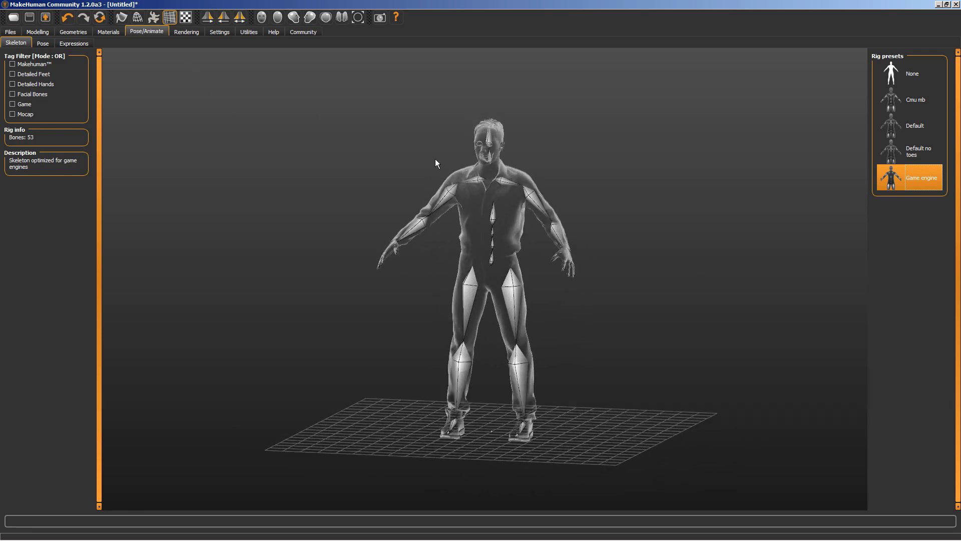
left_click(10, 32)
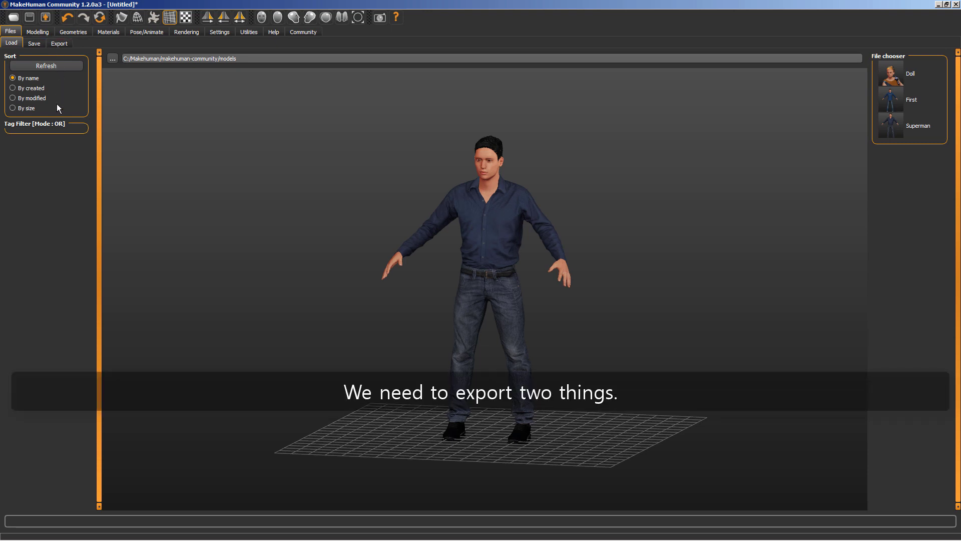
Export the mesh as Wavefront man.obj and the skeleton as Biovision man.bvh.
left_click(61, 44)
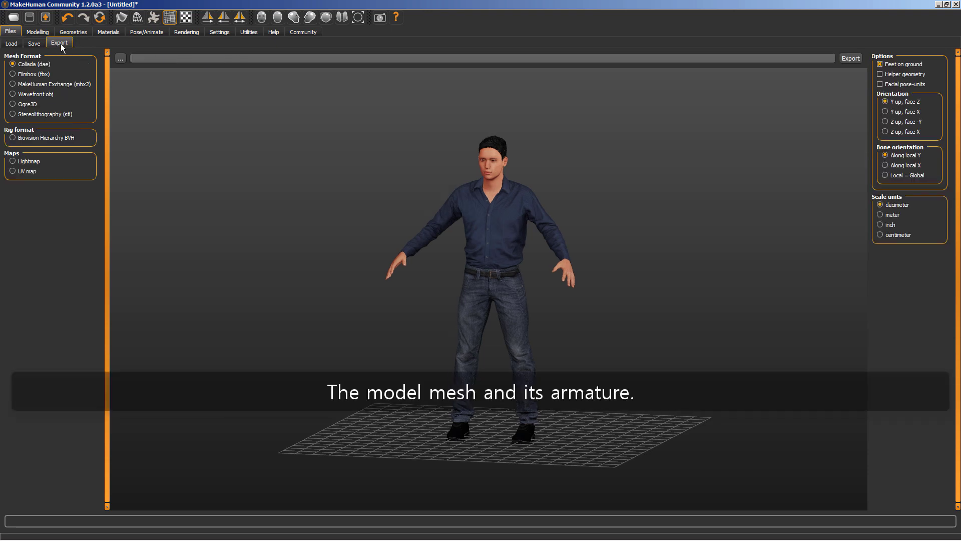
left_click(25, 94)
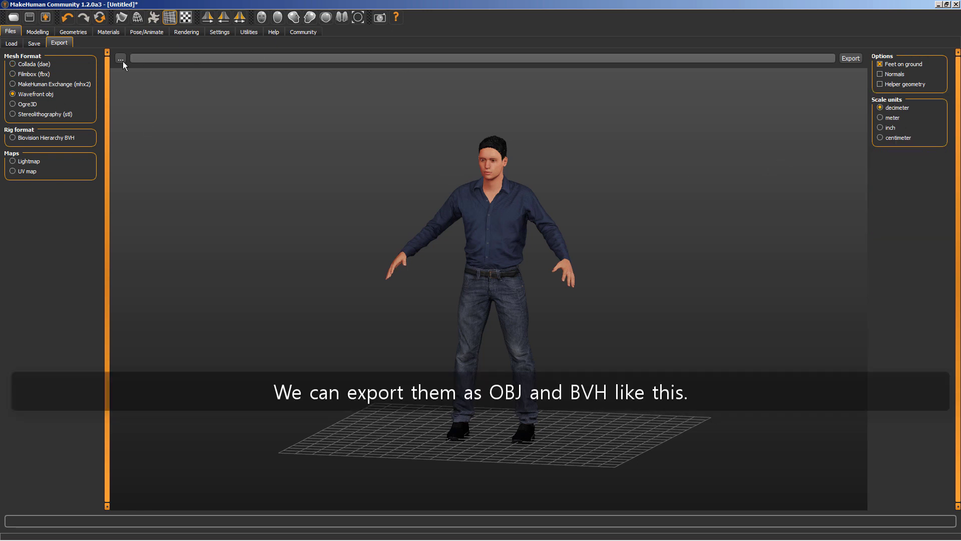
left_click(120, 59)
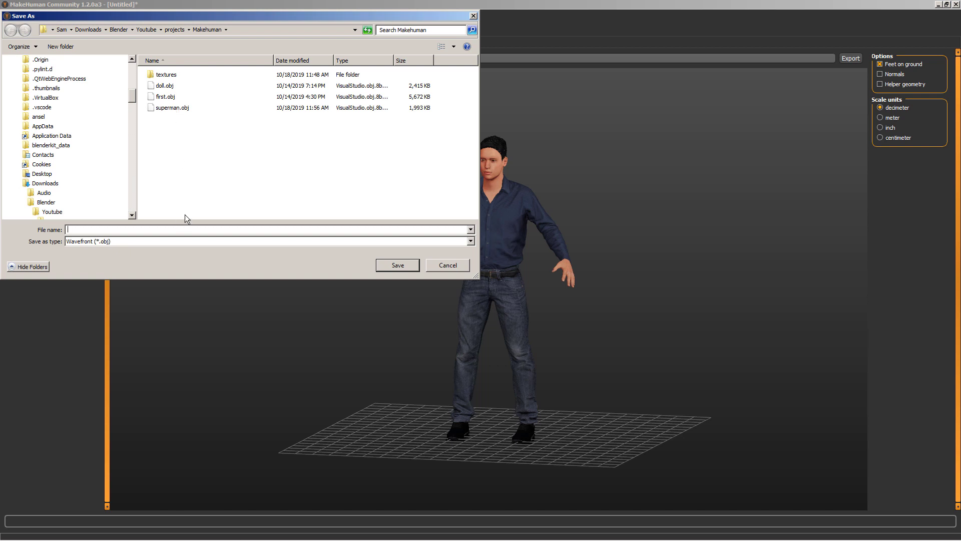
type("man")
key("Return")
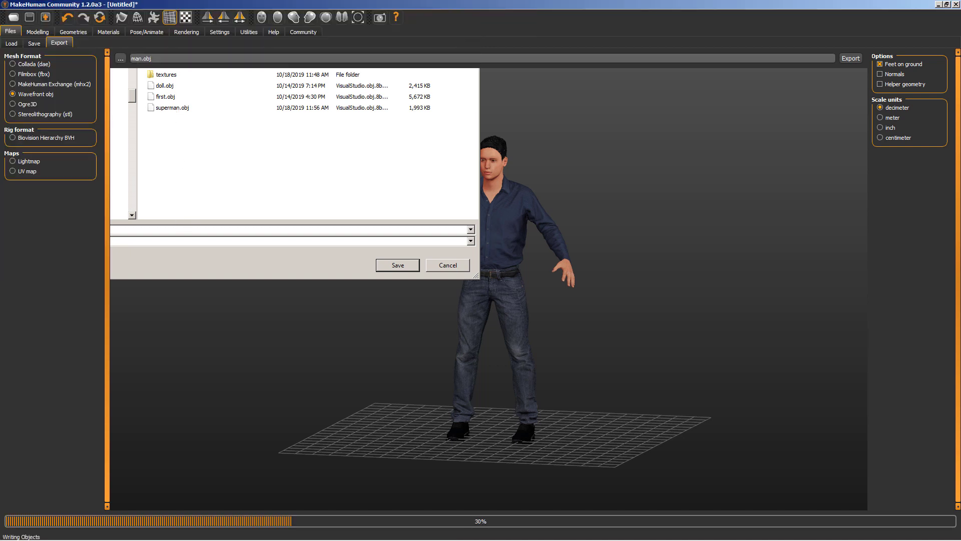
left_click(13, 137)
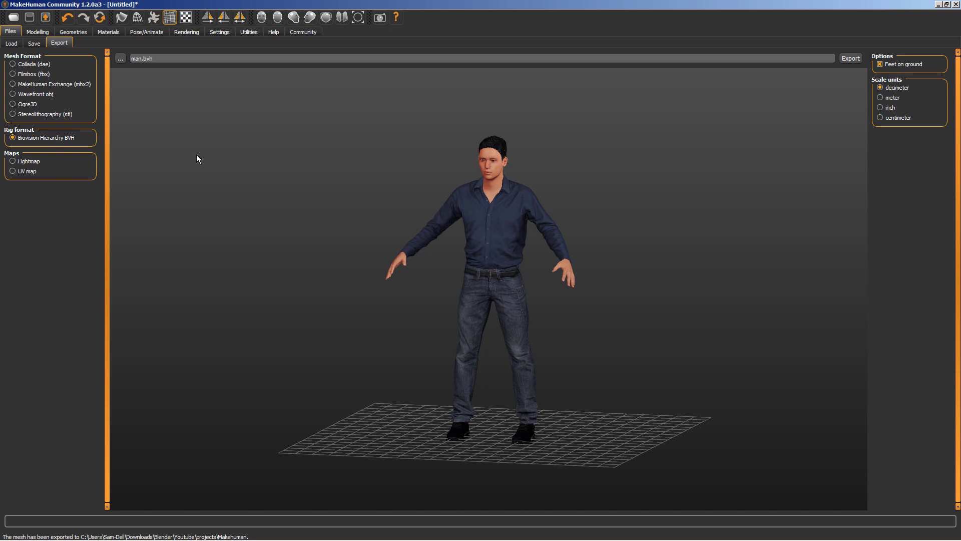
left_click(846, 59)
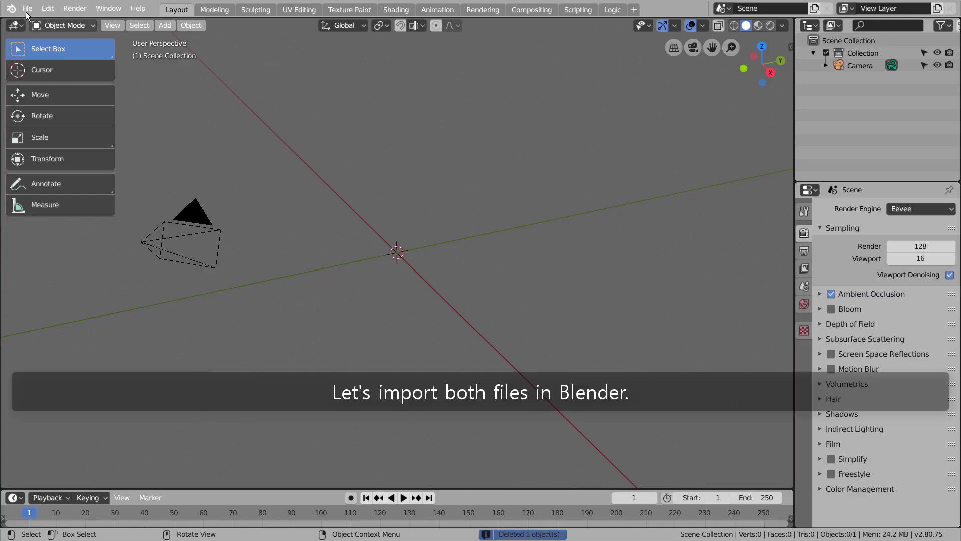
Import man.obj into the Blender scene and orbit to see the whole model.
left_click(11, 8)
mouse_move(27, 8)
mouse_move(66, 177)
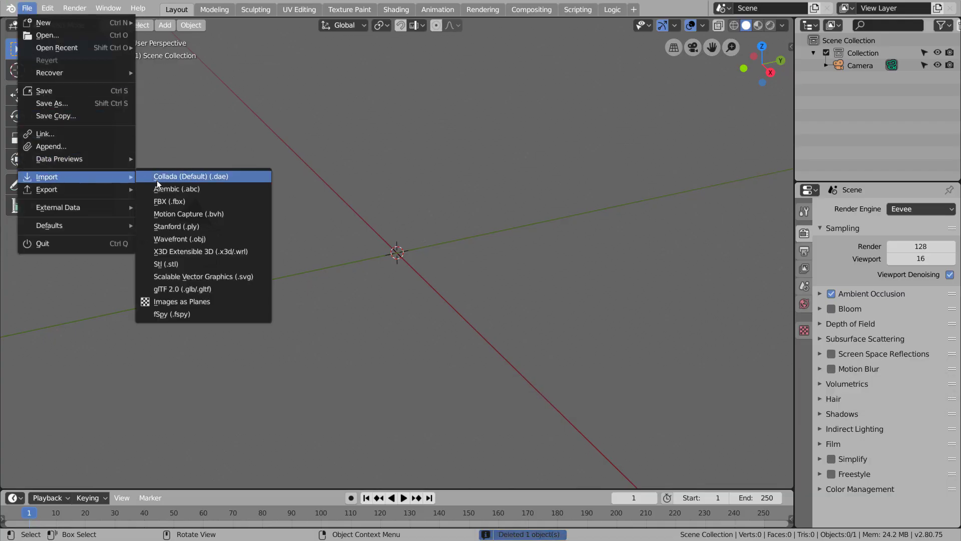
left_click(179, 239)
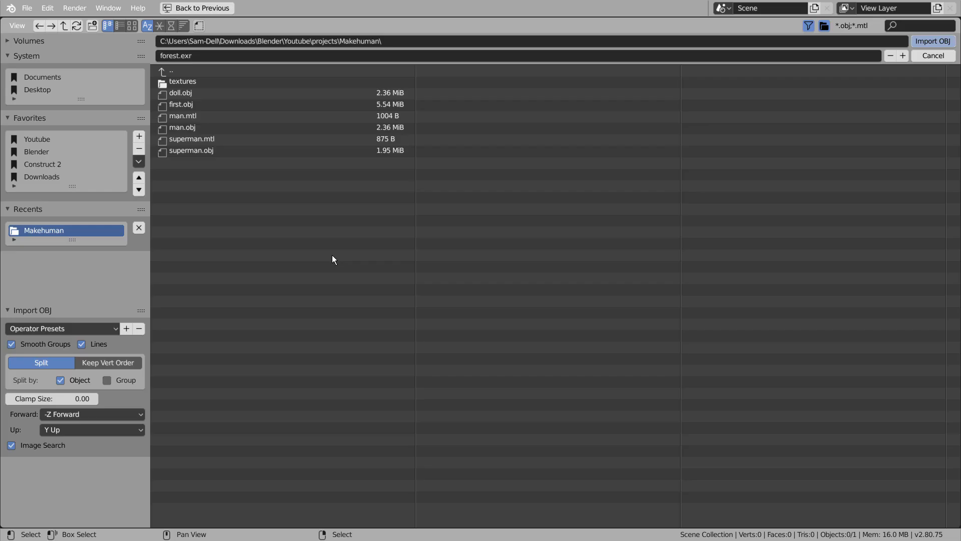
double_click(193, 128)
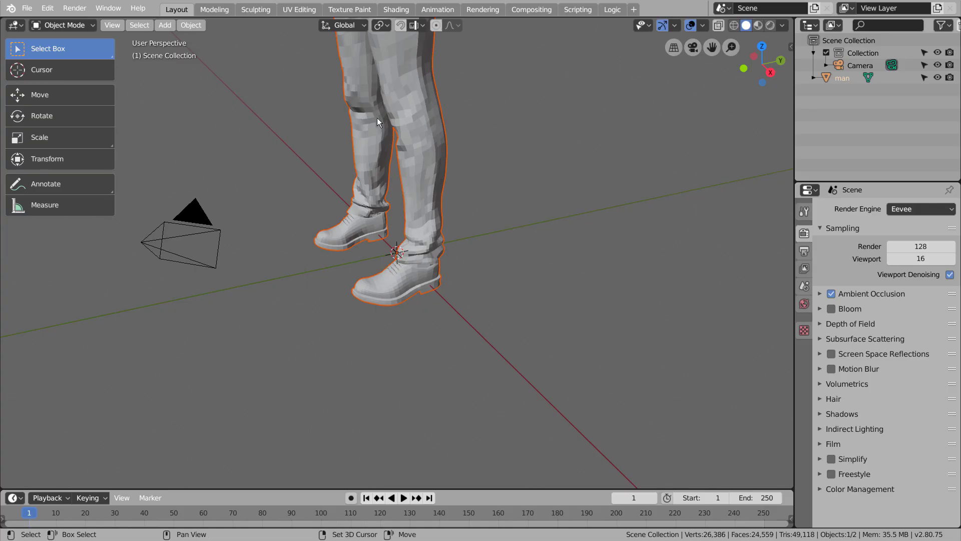
scroll(379, 354, "down", 6)
middle_click_drag(376, 256, 425, 238)
Start a Motion Capture (.bvh) import for the skeleton file.
left_click(27, 8)
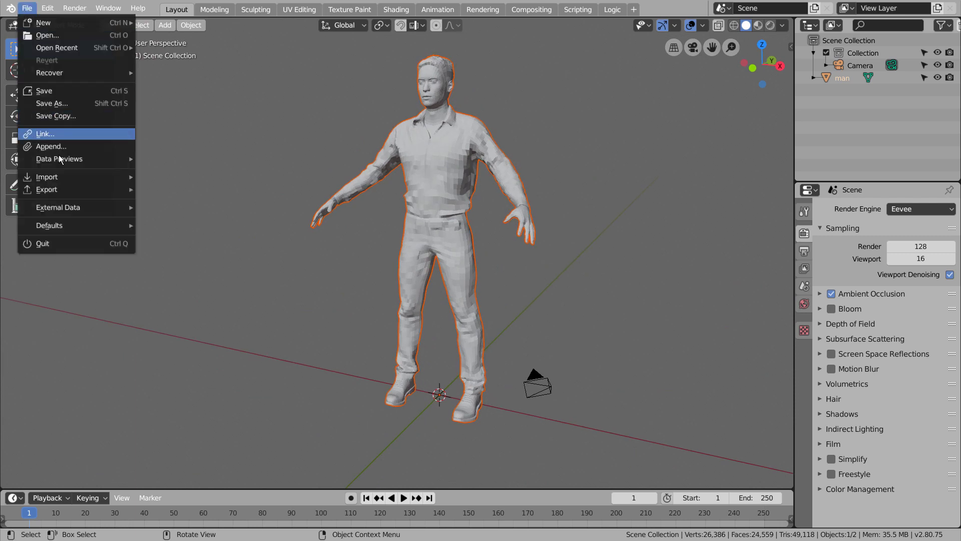
mouse_move(77, 179)
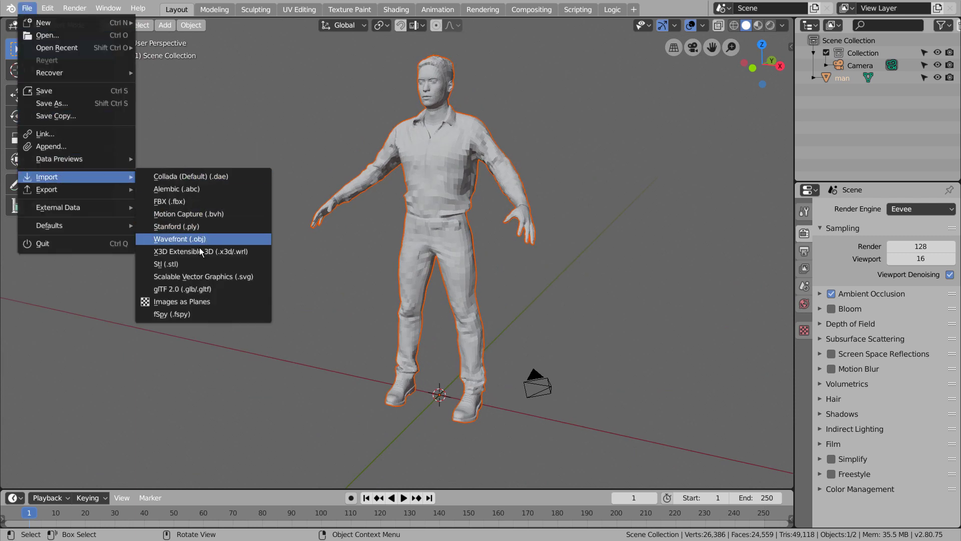
left_click(225, 214)
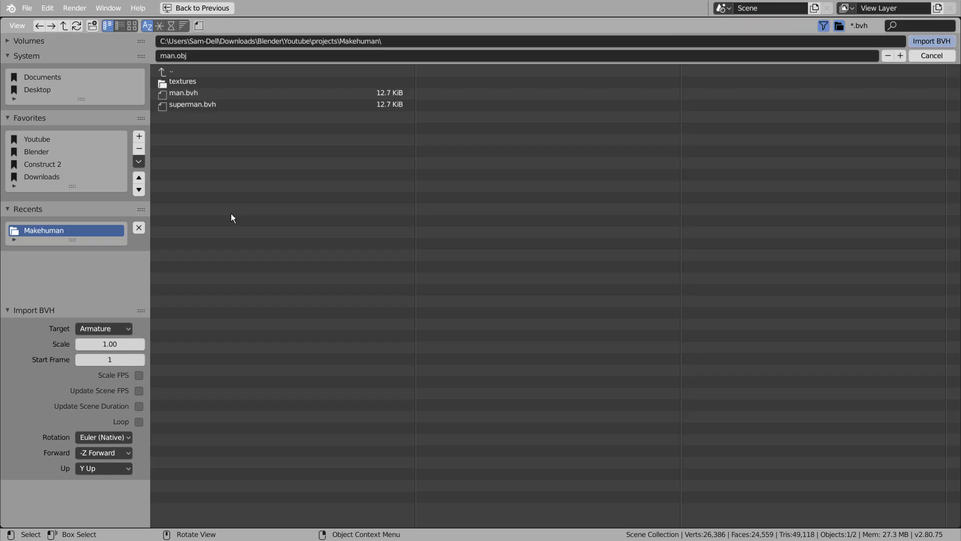
Import man.bvh as armature man.001 and enable In Front in its Viewport Display.
double_click(188, 94)
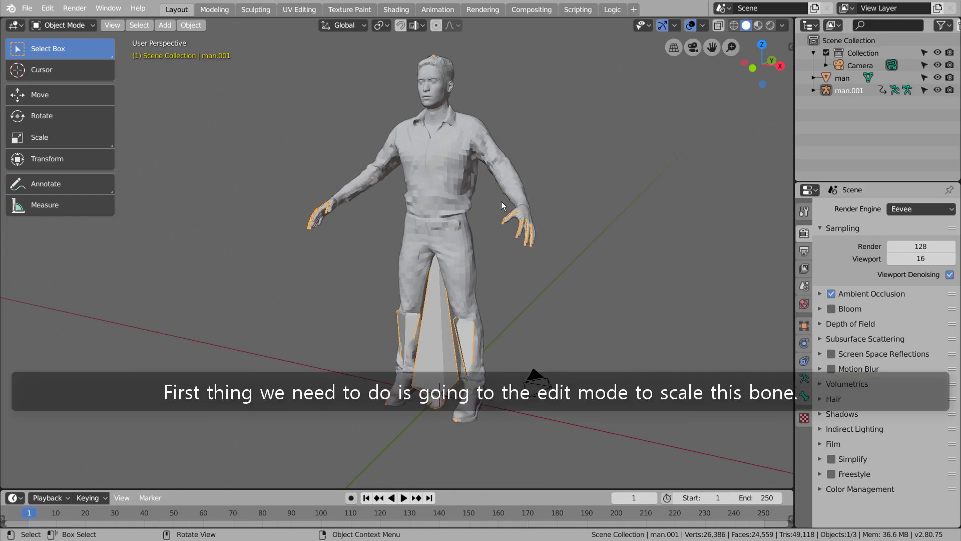
middle_click_drag(496, 258, 469, 288)
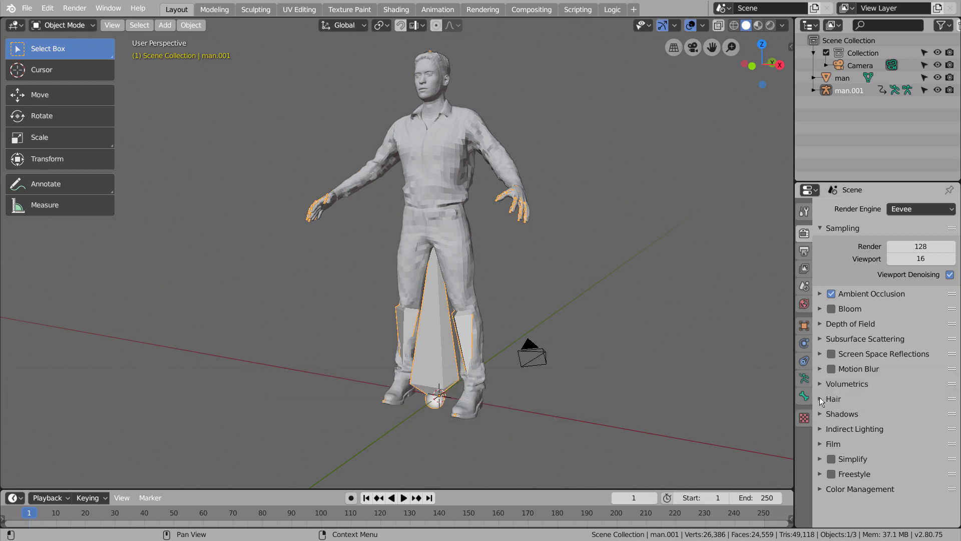
left_click(804, 379)
left_click(823, 380)
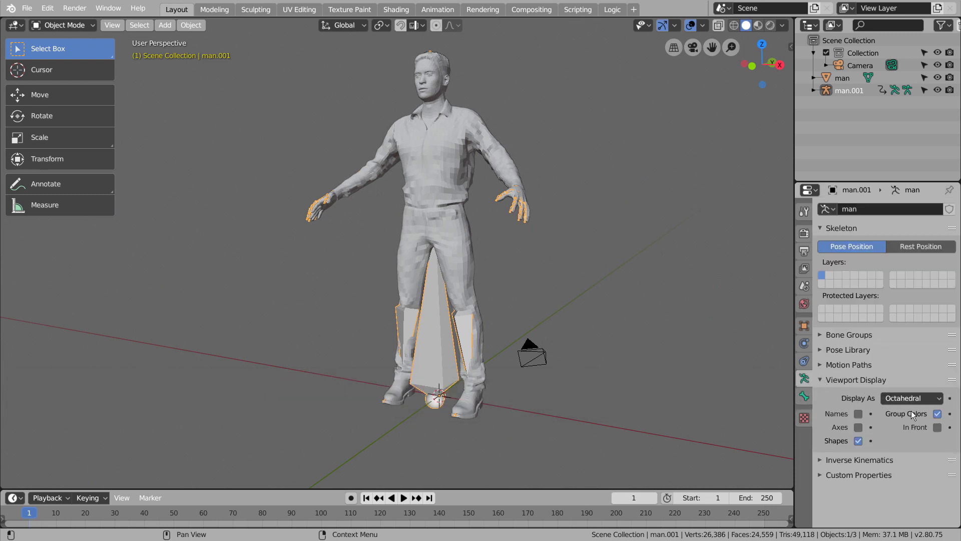
left_click(936, 427)
middle_click_drag(643, 296, 532, 327)
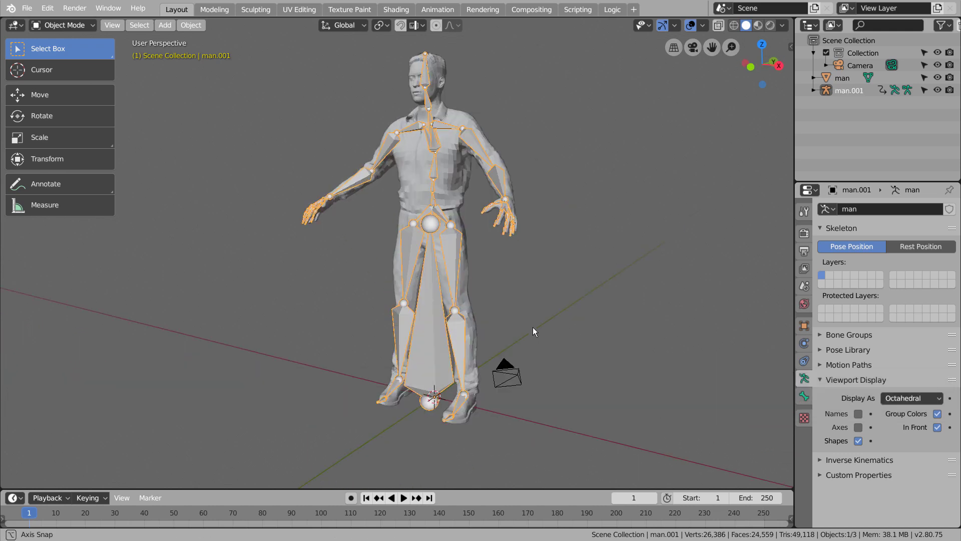
In Edit Mode, shrink the pelvis bone and raise it up to the hips.
key("Tab")
left_click(438, 363)
key("s")
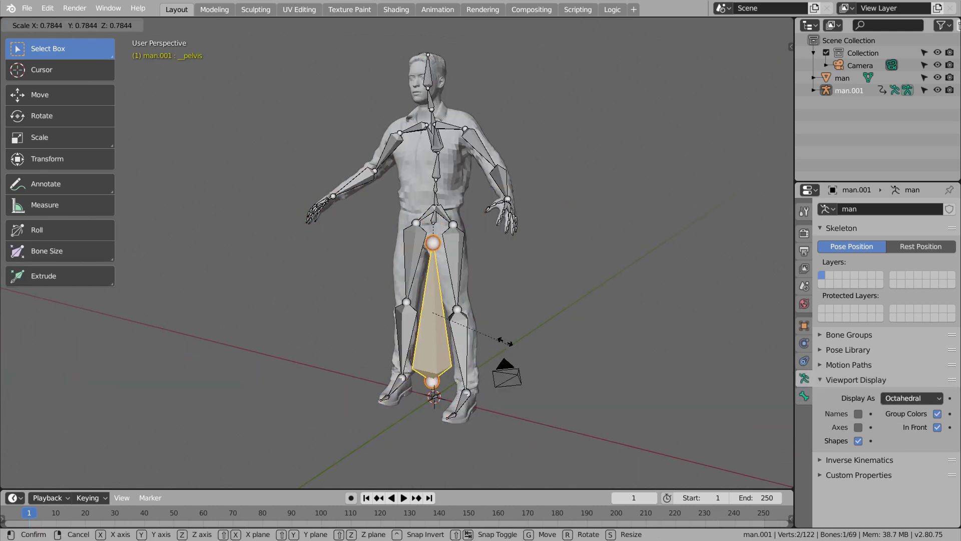
left_click(443, 307)
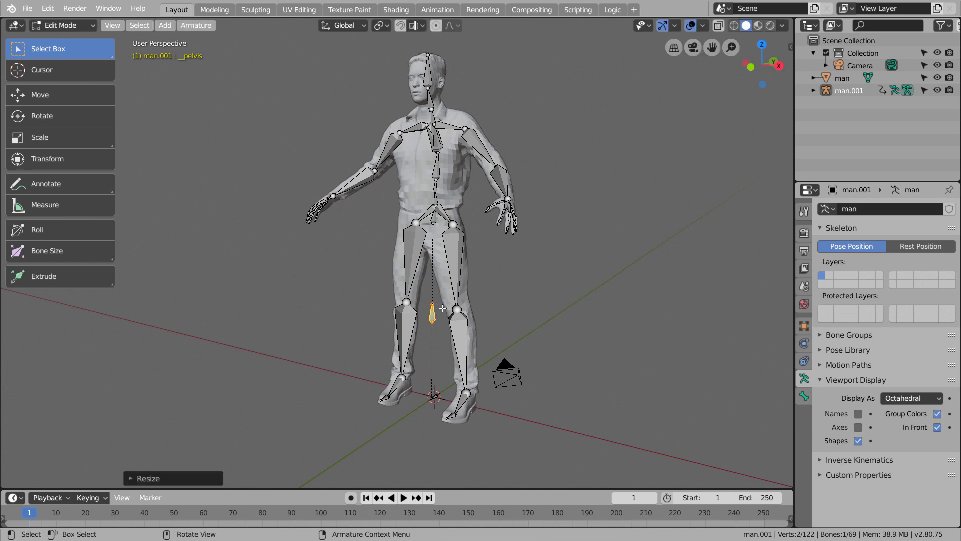
left_click(89, 100)
left_click_drag(433, 278, 422, 205)
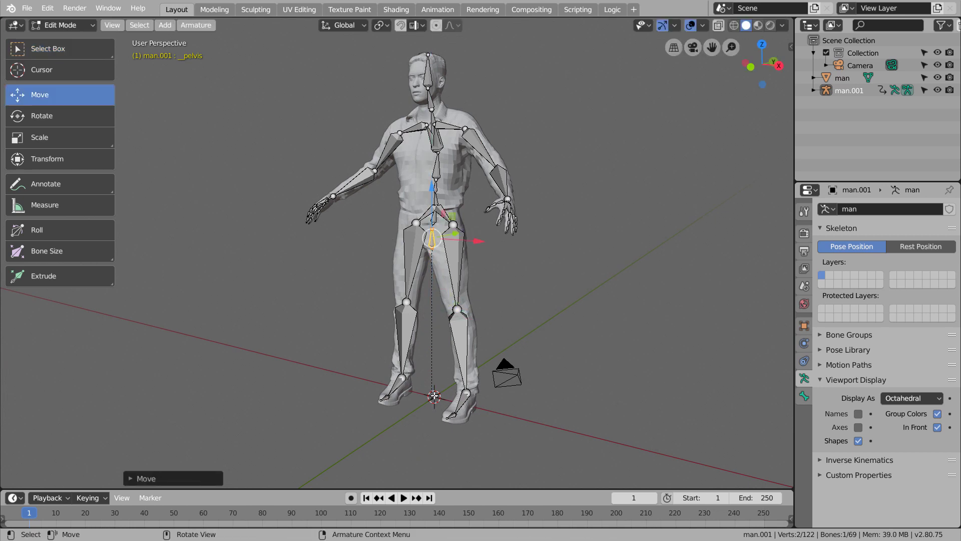
Select the whole Root bone at the floor, undoing an accidental move of its head.
left_click(434, 396)
left_click_drag(434, 396, 439, 316)
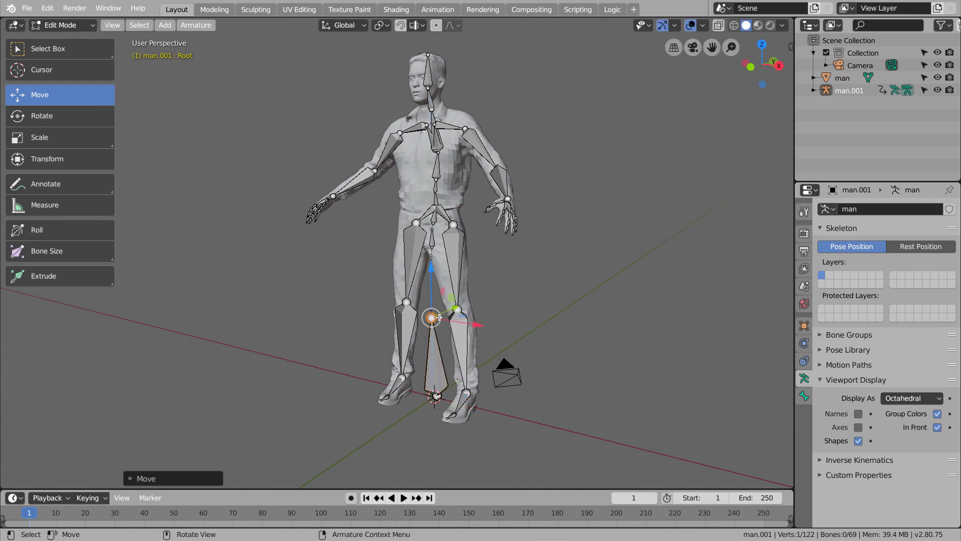
key("ctrl+z")
key("ctrl+z")
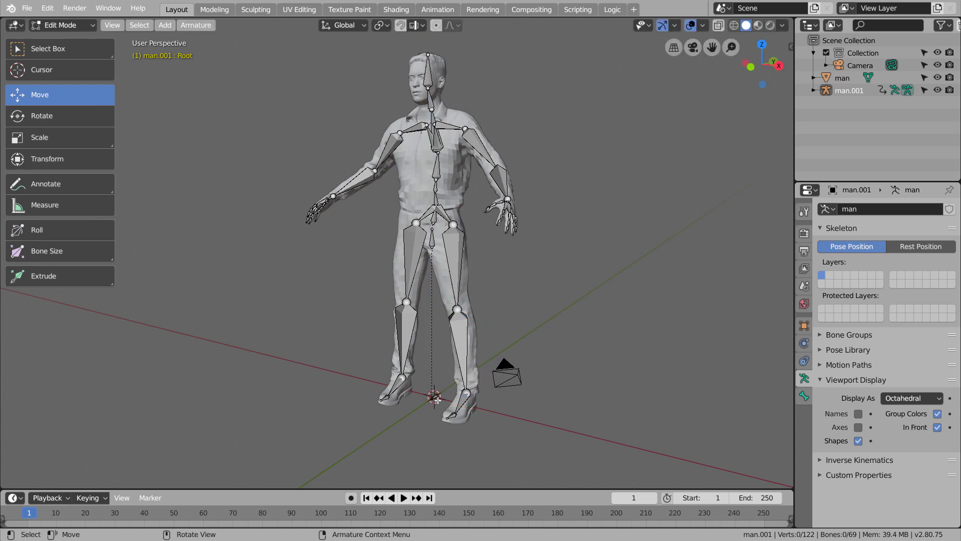
left_click(434, 396)
scroll(441, 394, "up", 6)
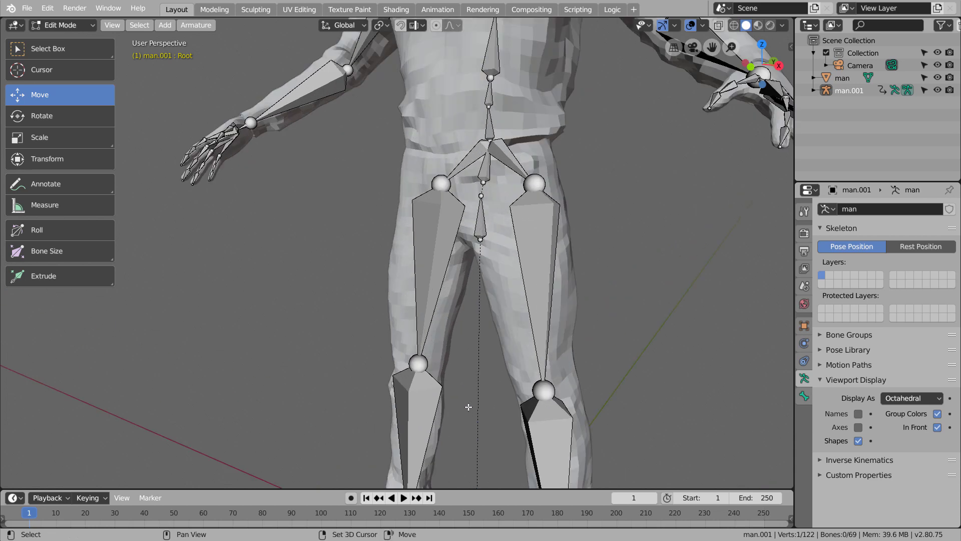
left_click(369, 340)
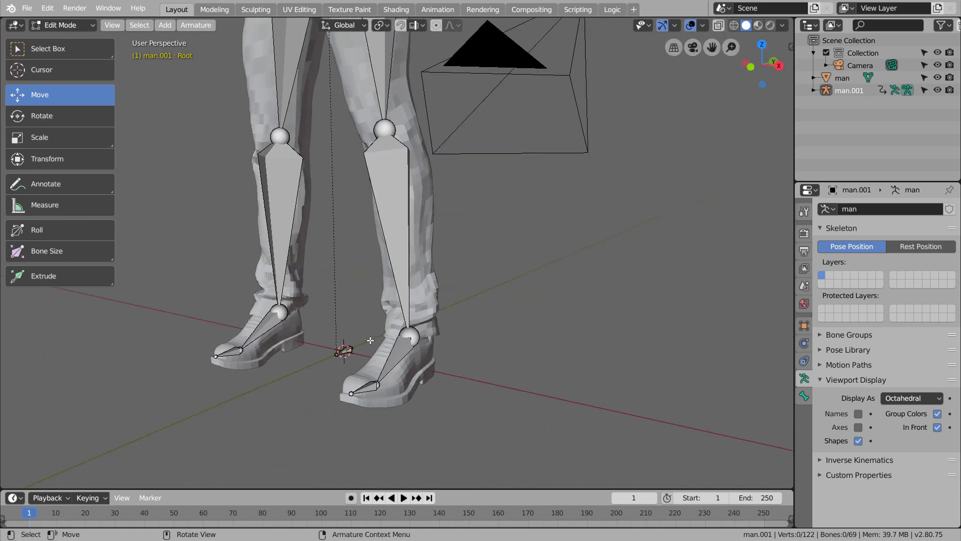
left_click(349, 349)
scroll(336, 310, "down", 6)
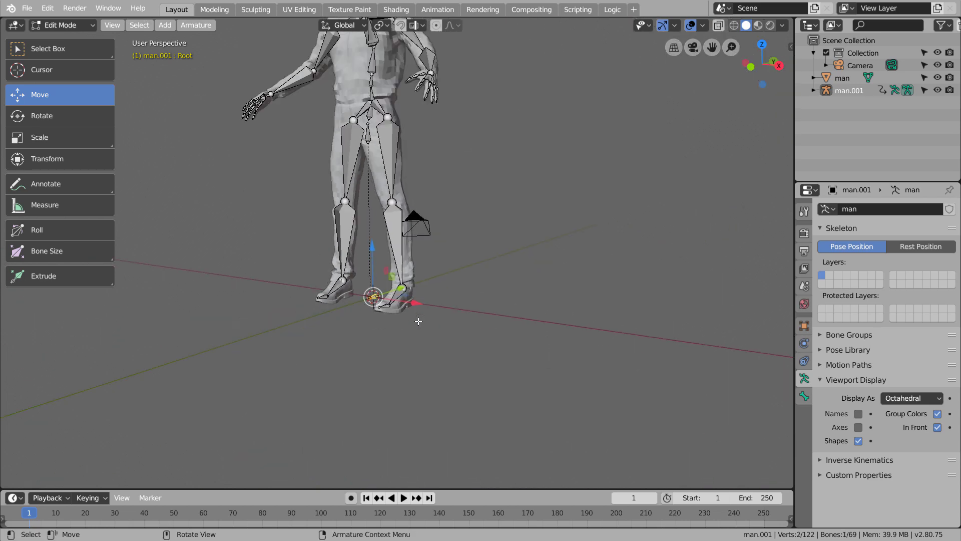
Raise the Root bone about 8.17 units into the man's pelvis area.
key("g")
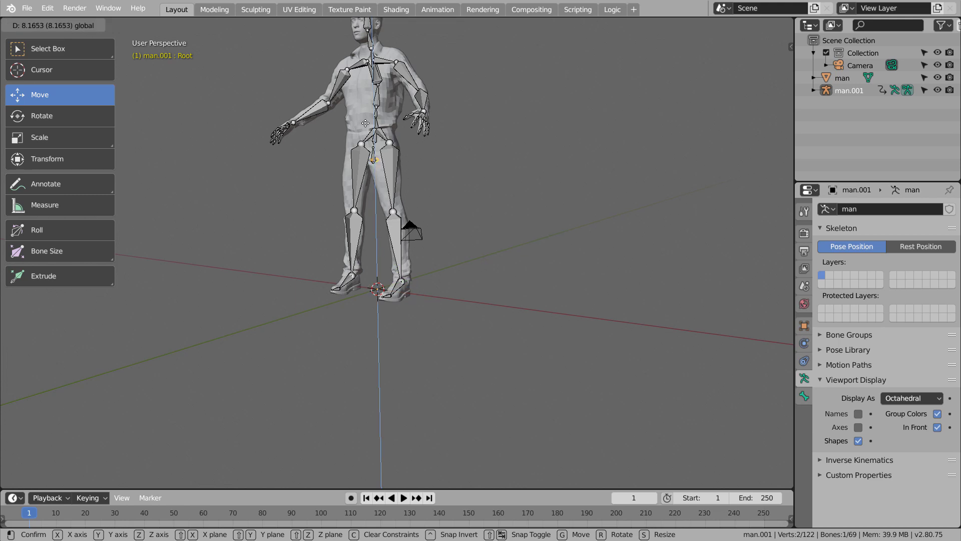
left_click(368, 128)
left_click(461, 232)
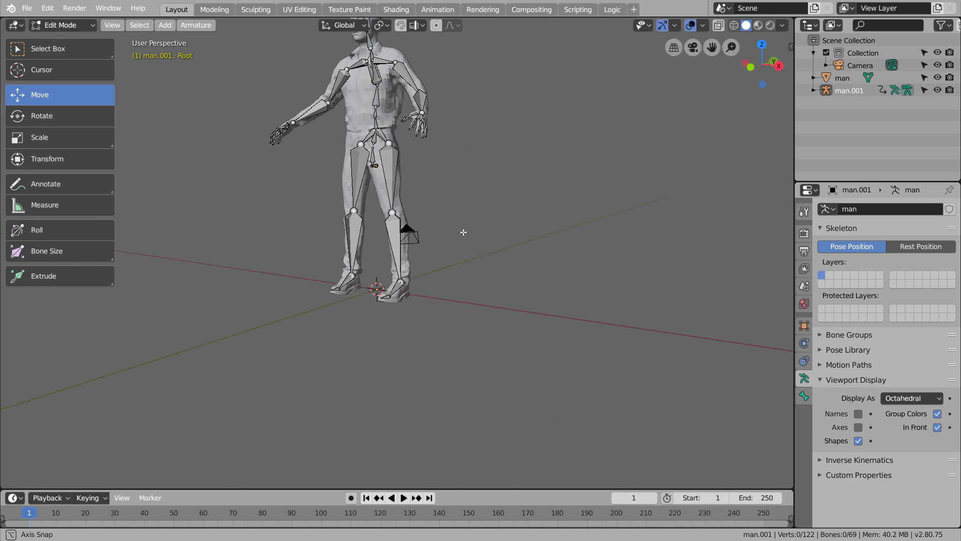
middle_click_drag(461, 232, 489, 360)
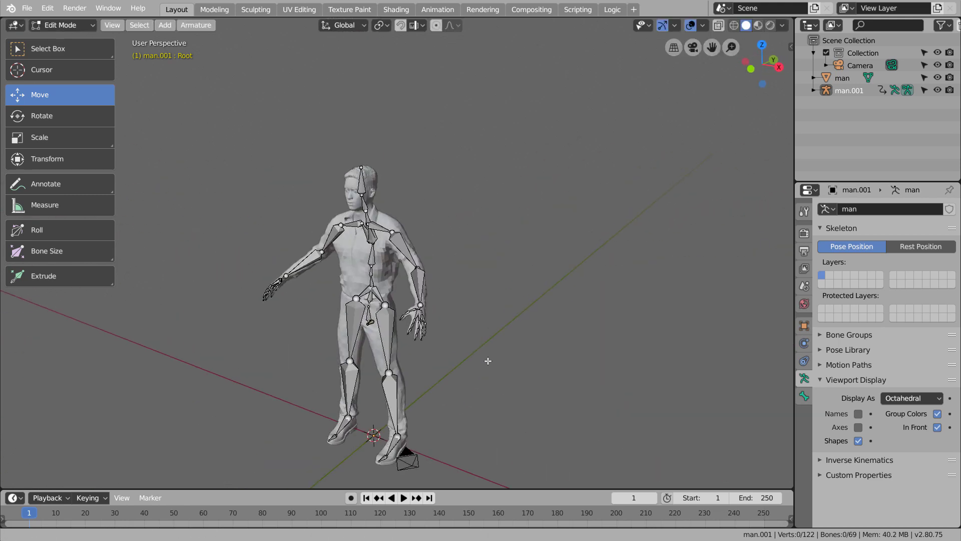
scroll(484, 352, "up", 4)
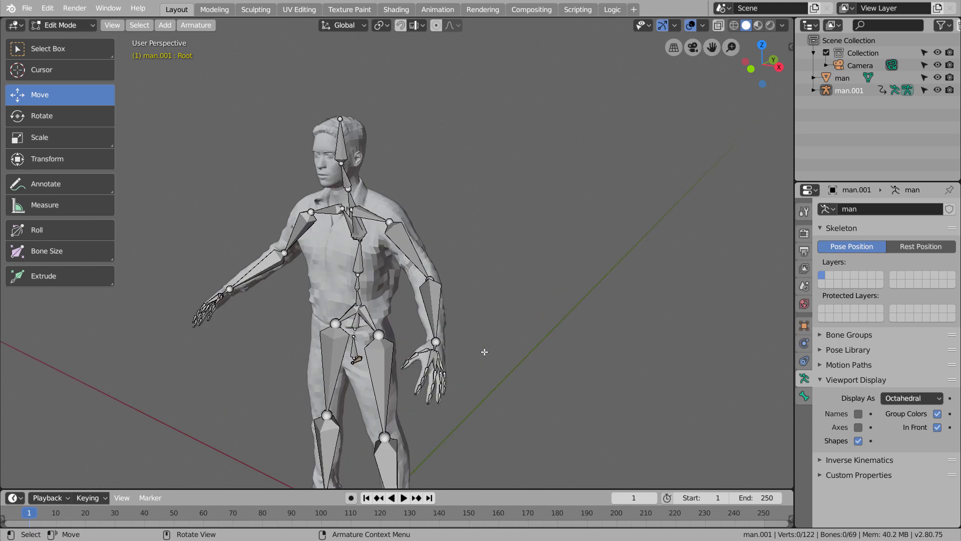
Switch to Material Preview shading and parent the man mesh to man.001 with automatic weights.
left_click(757, 25)
mouse_move(512, 270)
middle_mouse_down()
mouse_move(604, 272)
mouse_move(392, 230)
middle_mouse_up()
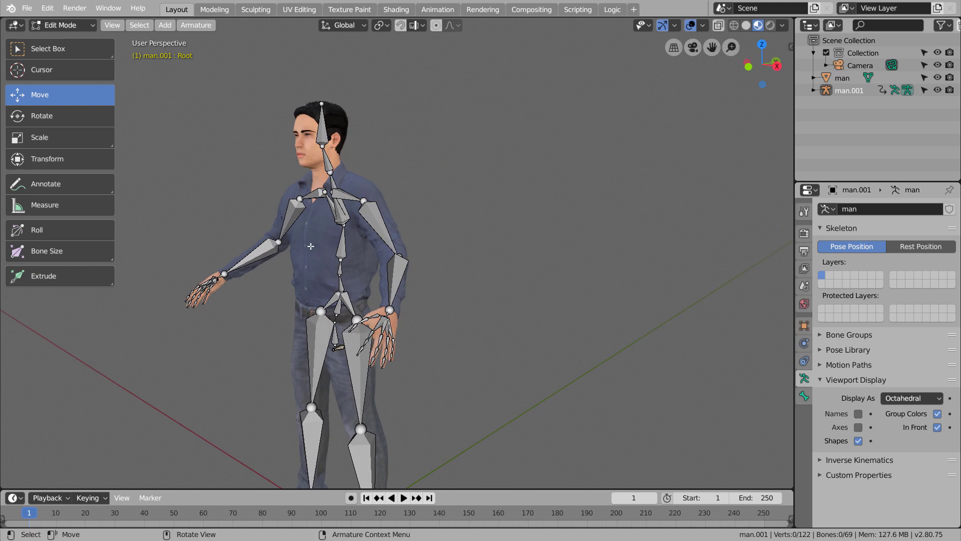
key("Tab")
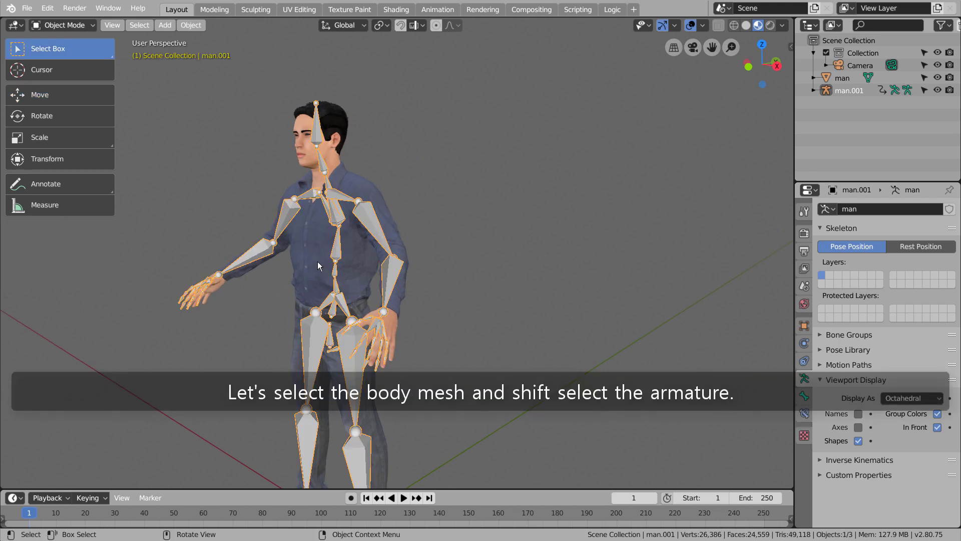
left_click(318, 265)
left_click(364, 221, "shift")
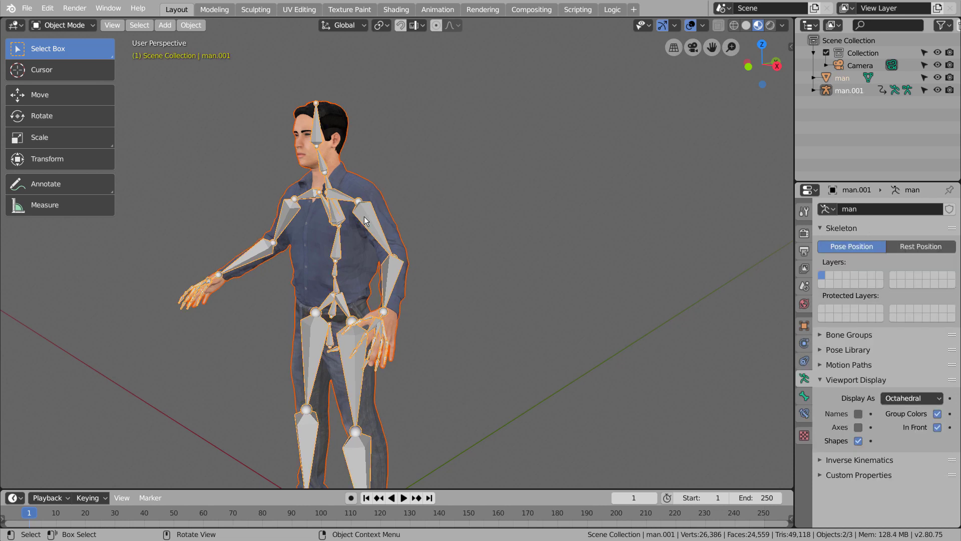
key("ctrl+p")
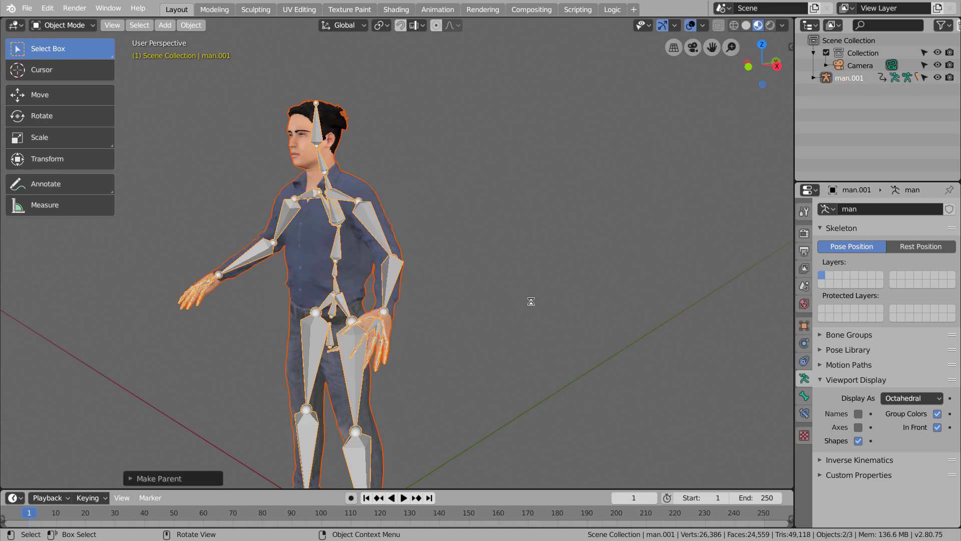
middle_click_drag(509, 303, 512, 325)
Select the man mesh and pick its Eye_brown material for editing.
scroll(506, 310, "up", 8)
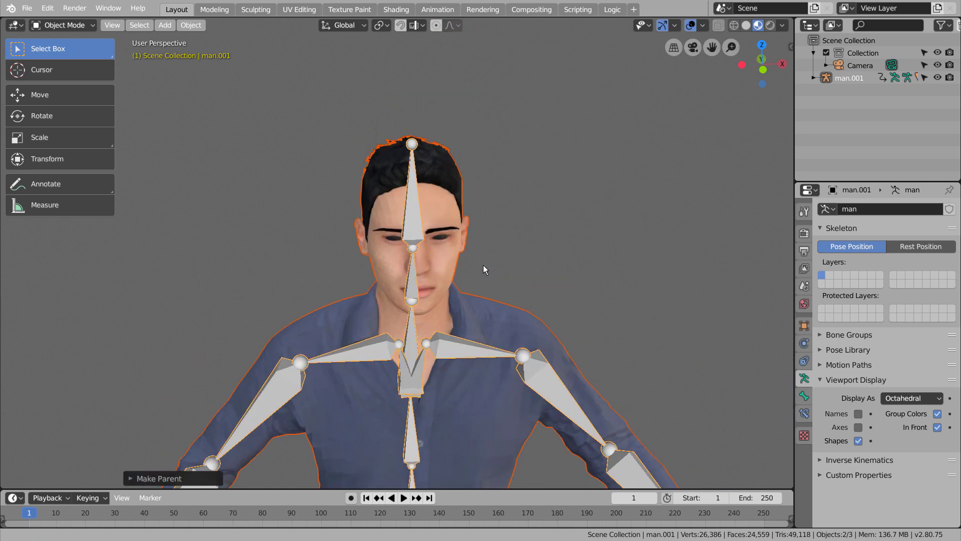
scroll(476, 272, "up", 3)
scroll(473, 251, "down", 4, "shift")
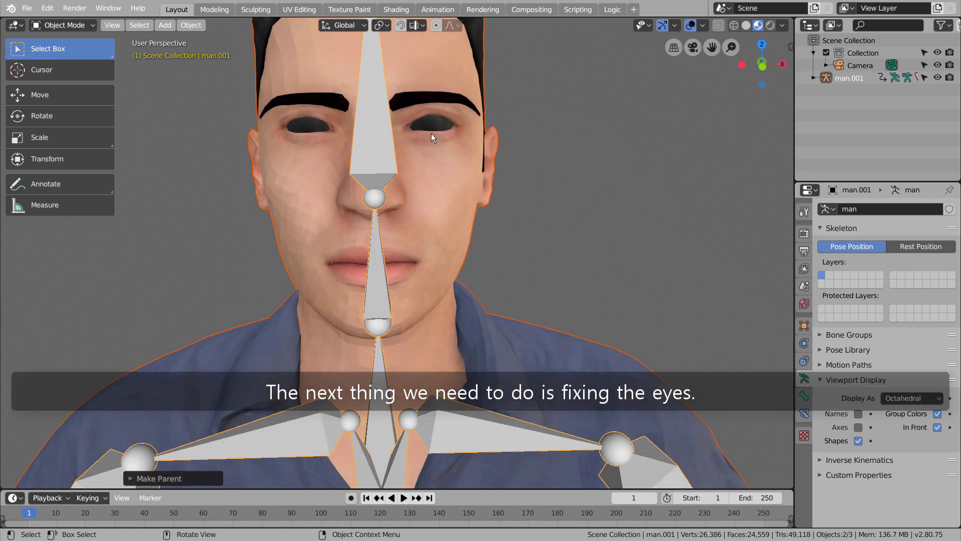
left_click(461, 199)
left_click(804, 430)
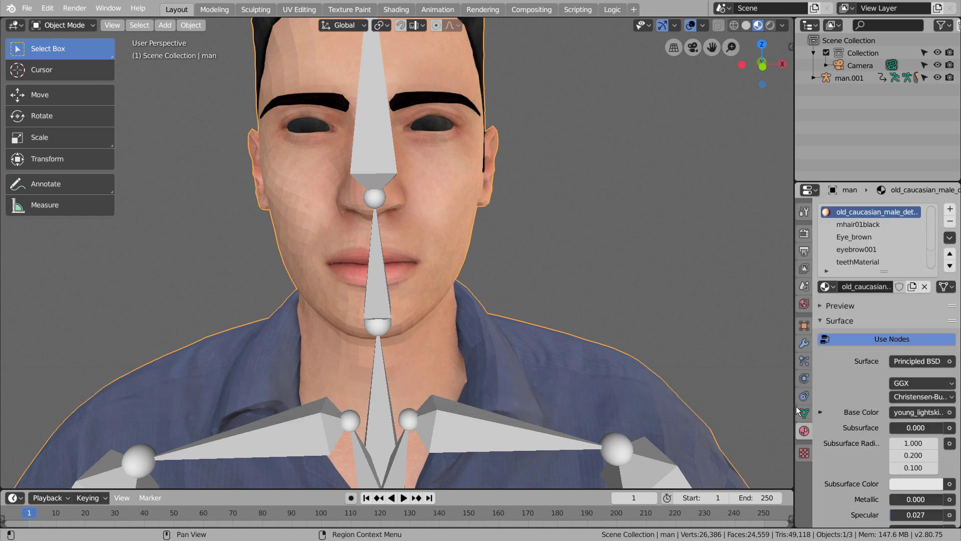
left_click(854, 237)
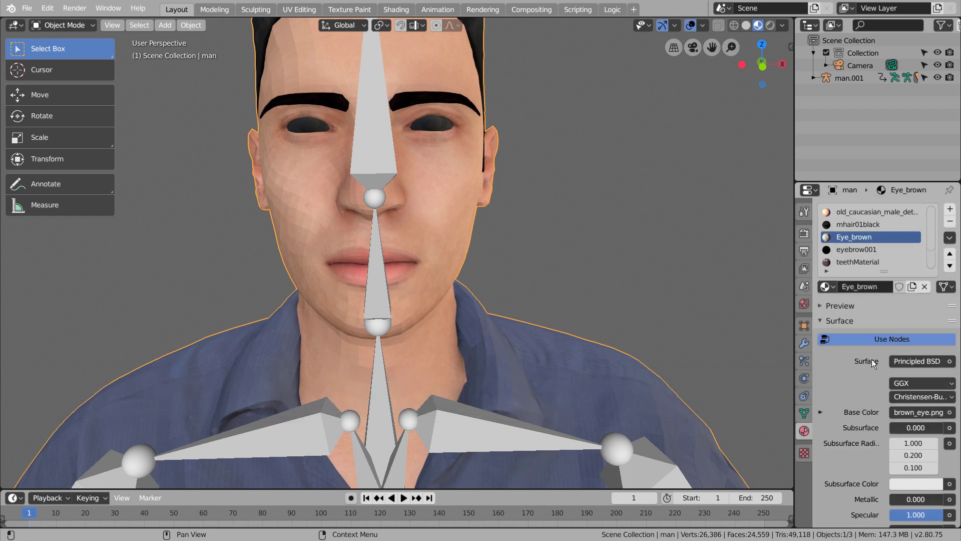
scroll(868, 386, "down", 8)
scroll(867, 387, "down", 10)
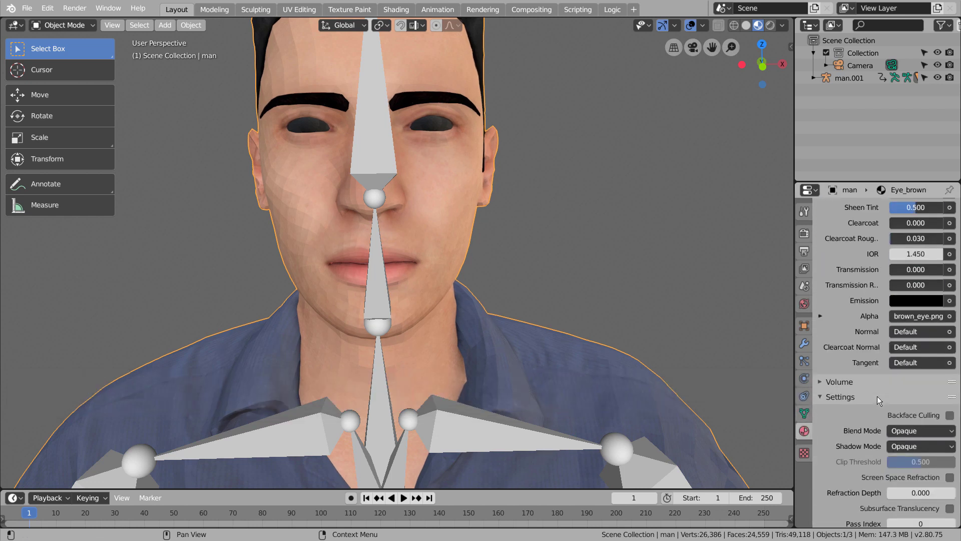
Set Eye_brown to Alpha Blend, unlink brown_eye.png from Alpha, and set Alpha to 1.000.
left_click(911, 393)
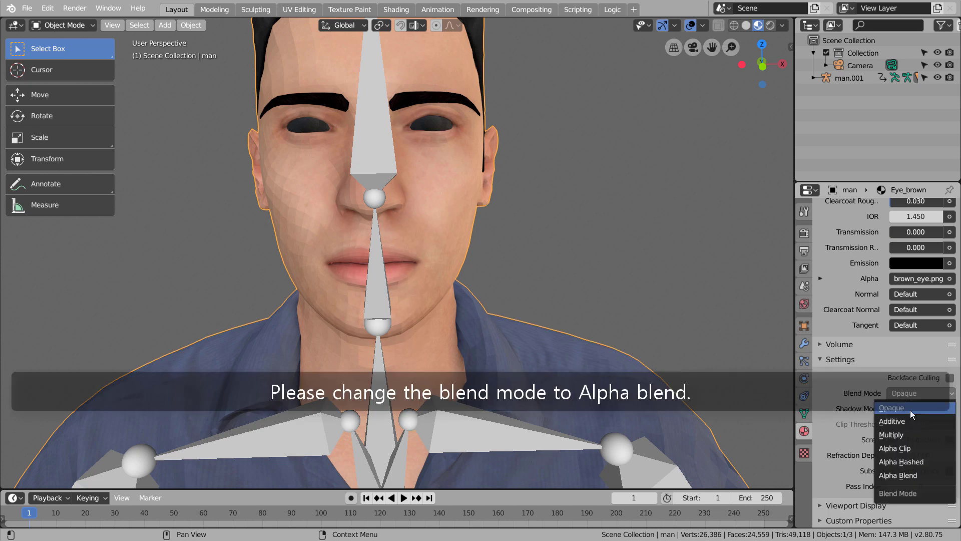
left_click(913, 473)
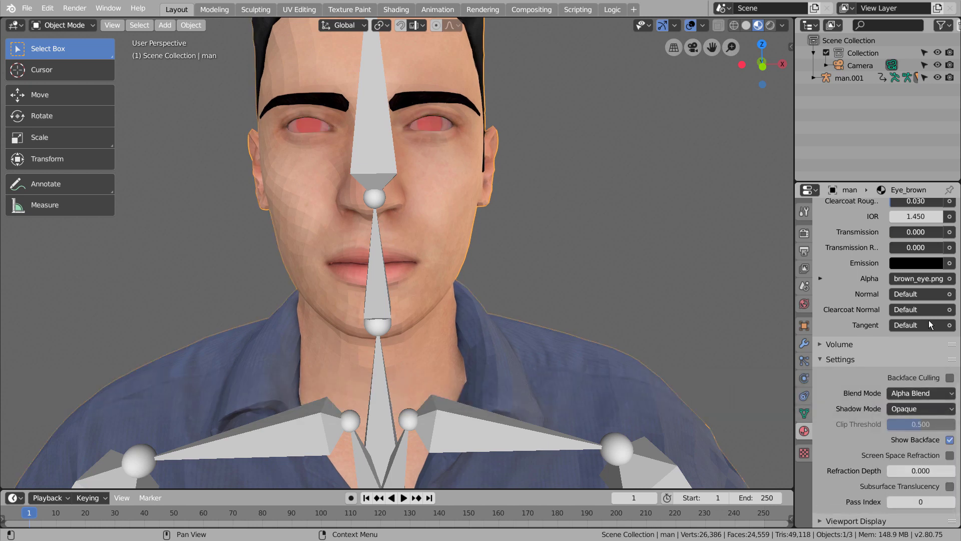
left_click(949, 278)
mouse_move(806, 3)
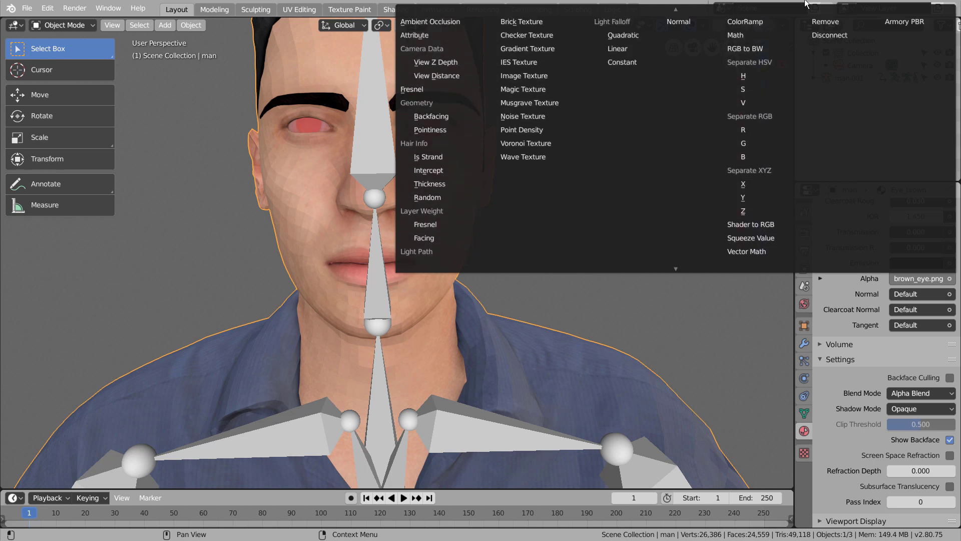
left_click(846, 29)
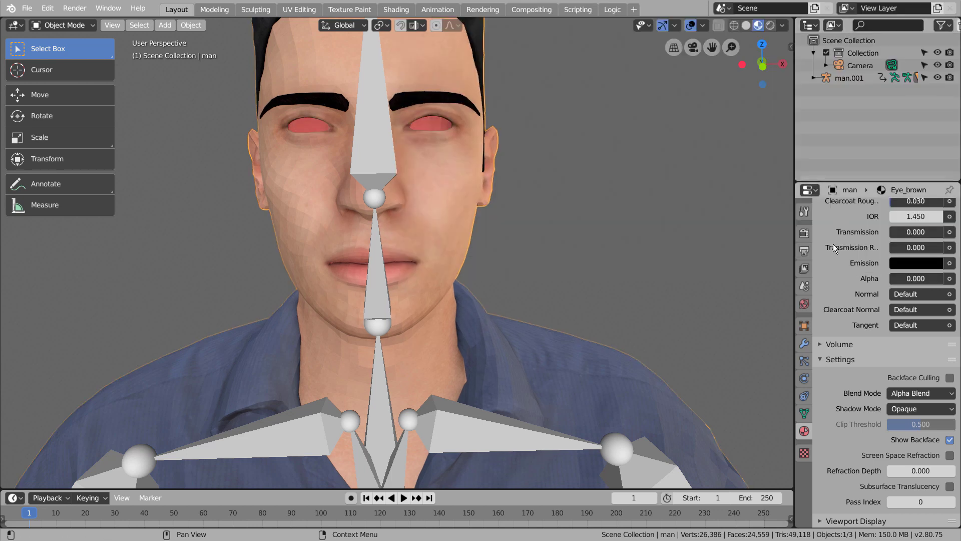
left_click_drag(916, 279, 953, 278)
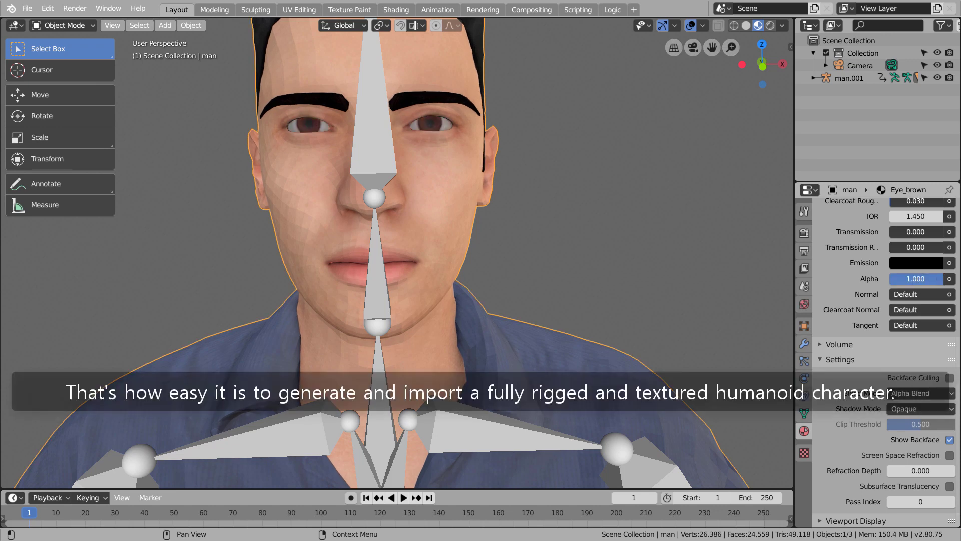
scroll(521, 278, "down", 6)
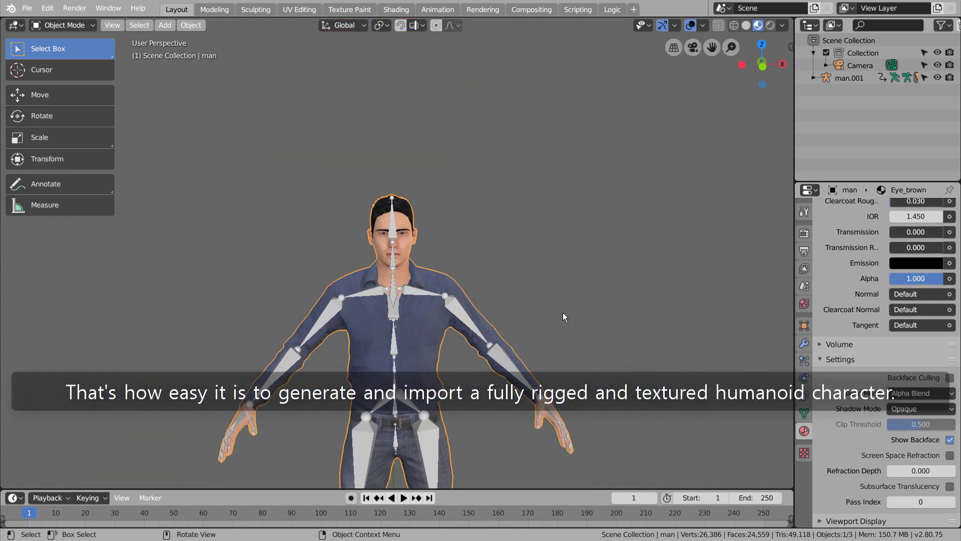
Switch to the scene camera view and render the textured man with F12.
middle_click_drag(580, 324, 398, 256)
scroll(608, 311, "down", 6)
key("KP_0")
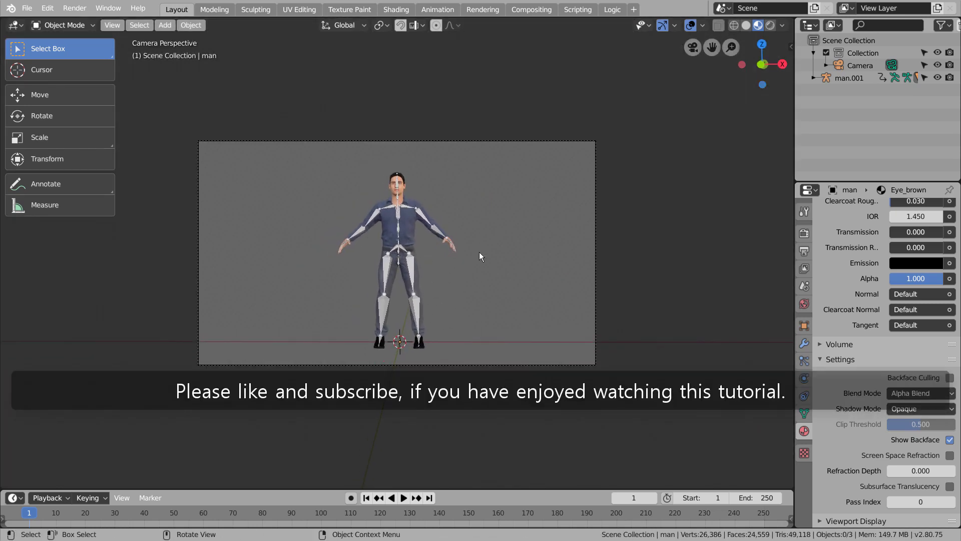
key("F12")
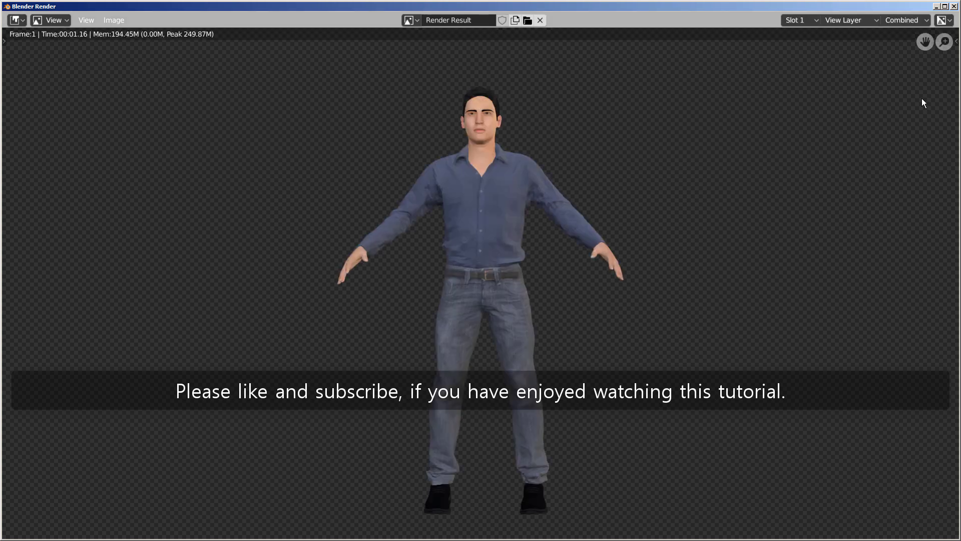